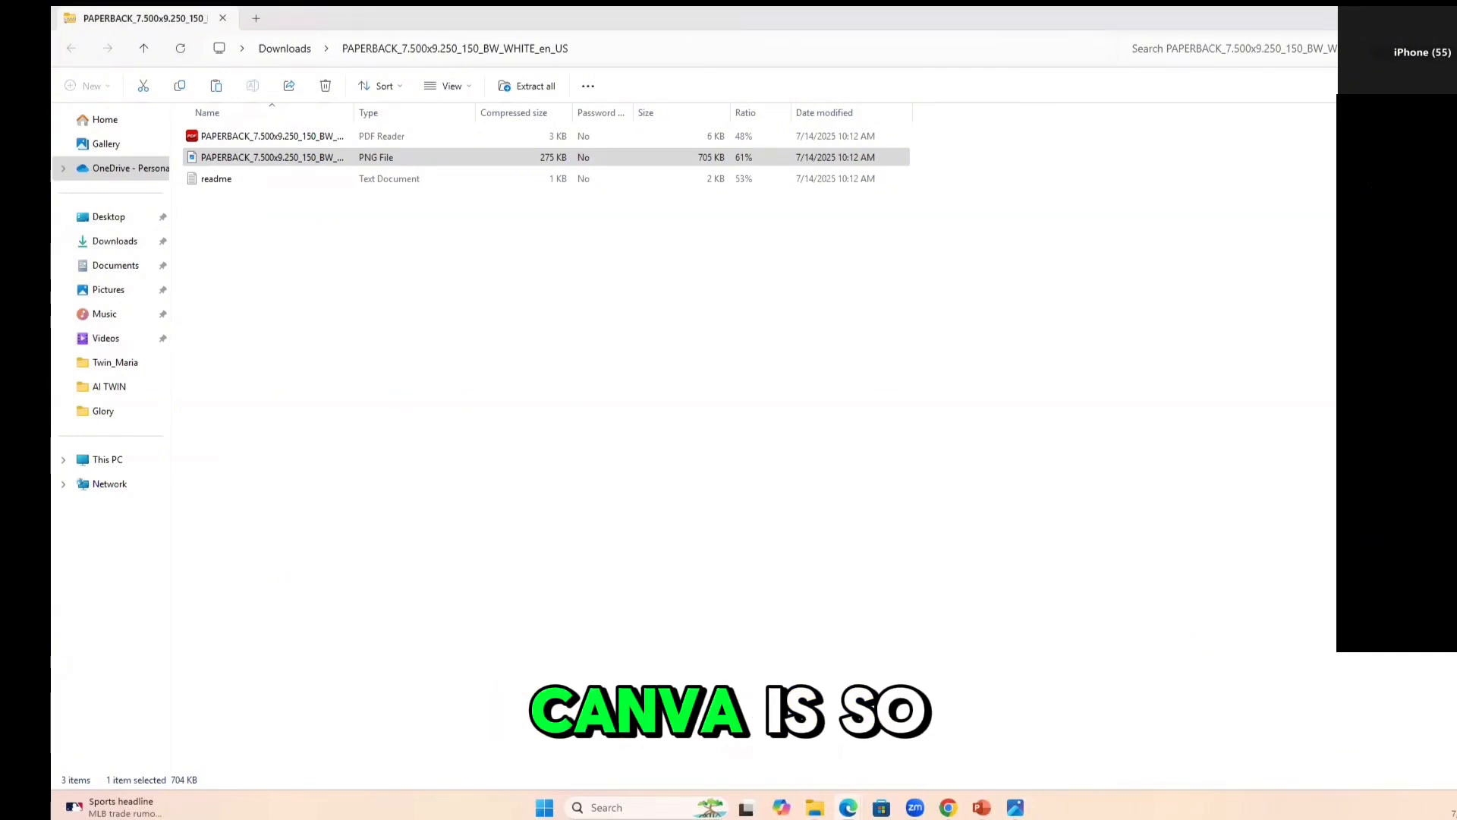
left_click(1307, 13)
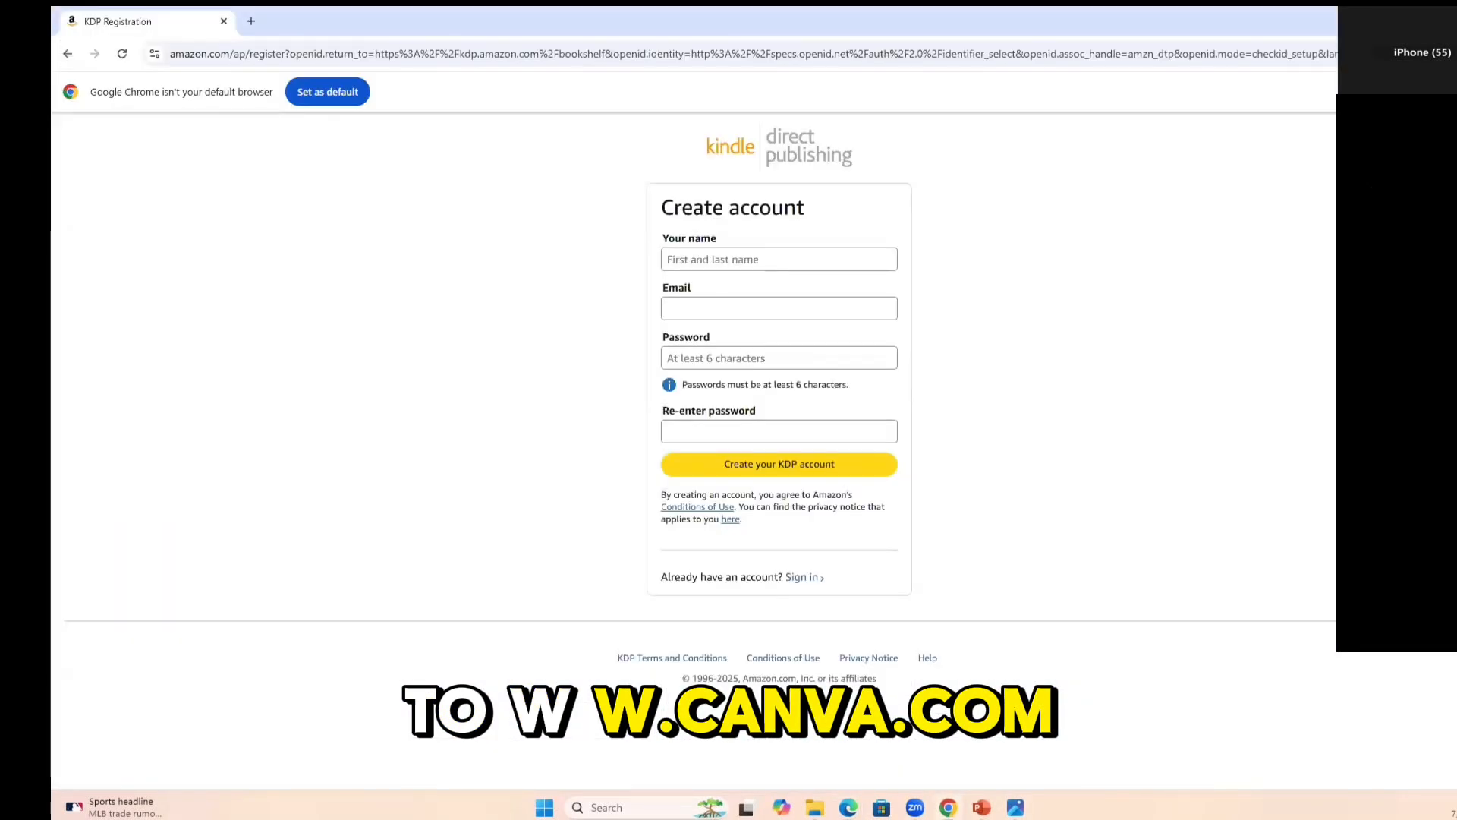
left_click(257, 26)
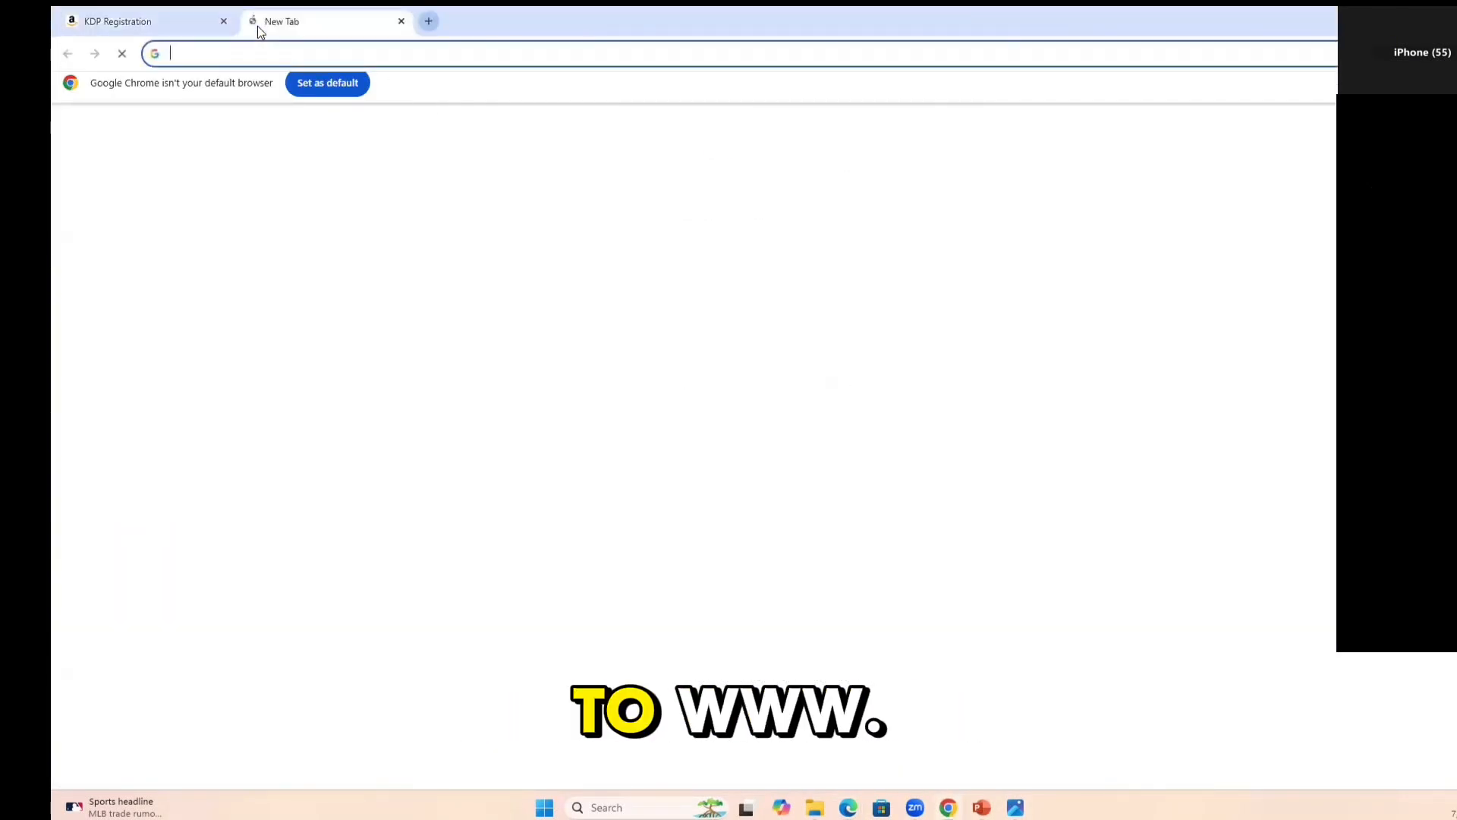
type("ww")
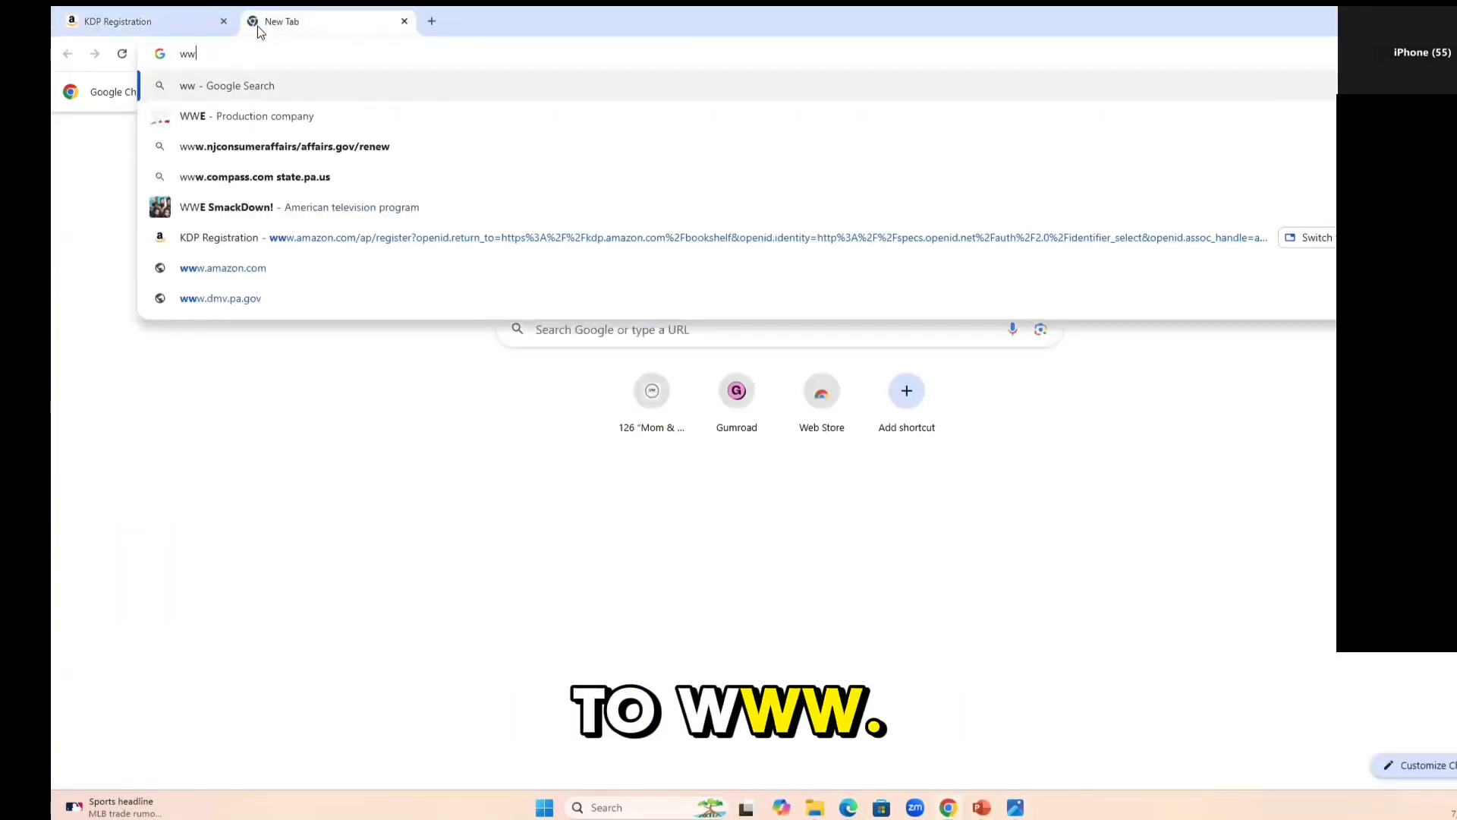
type("w.canva.com")
key("Return")
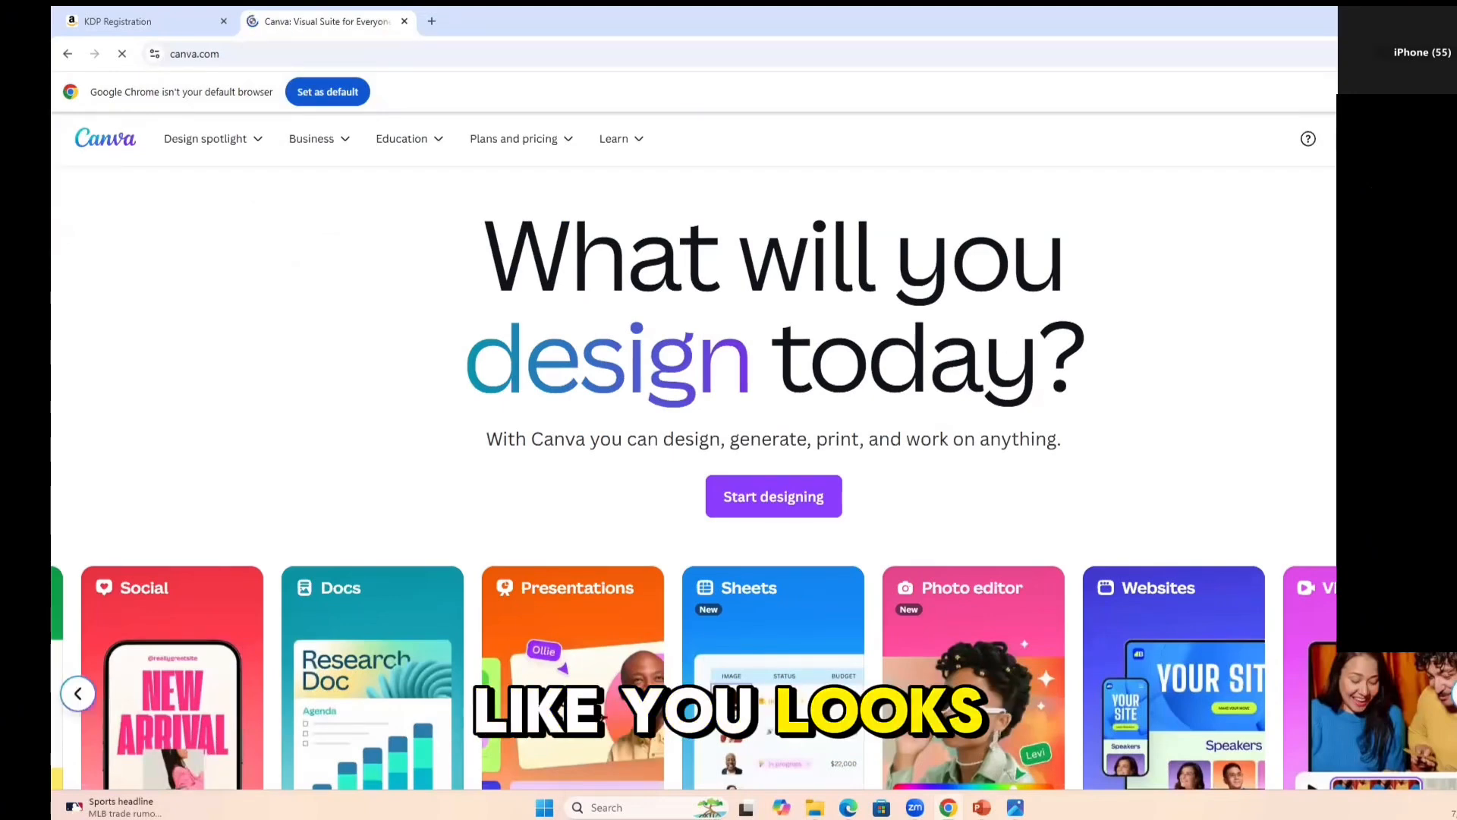
Switch to the signed-in Canva home page and open the custom size settings for a new design.
scroll(773, 455, "down", 10)
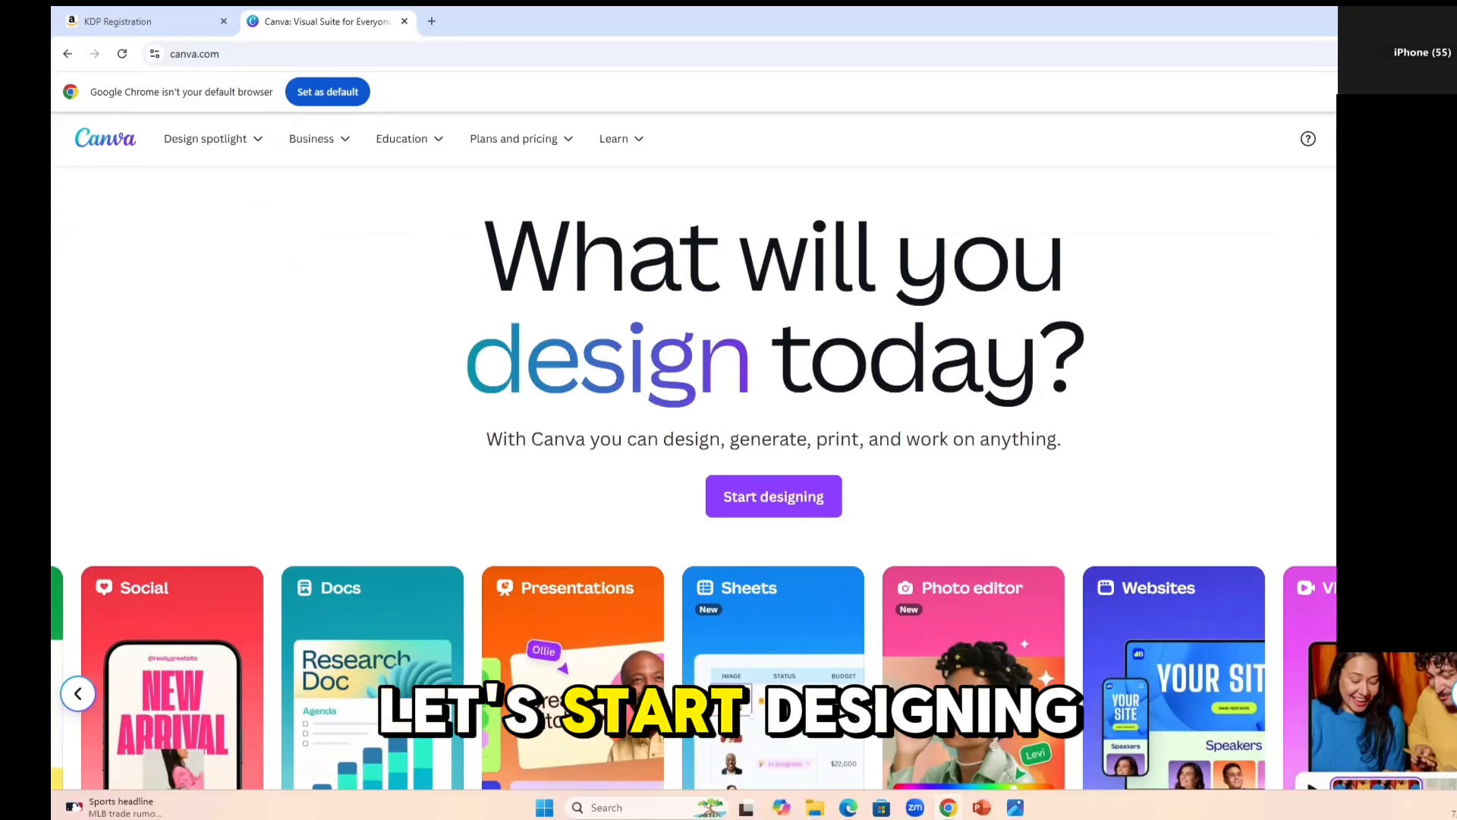
left_click_drag(257, 168, 1185, 97)
left_click(1189, 116)
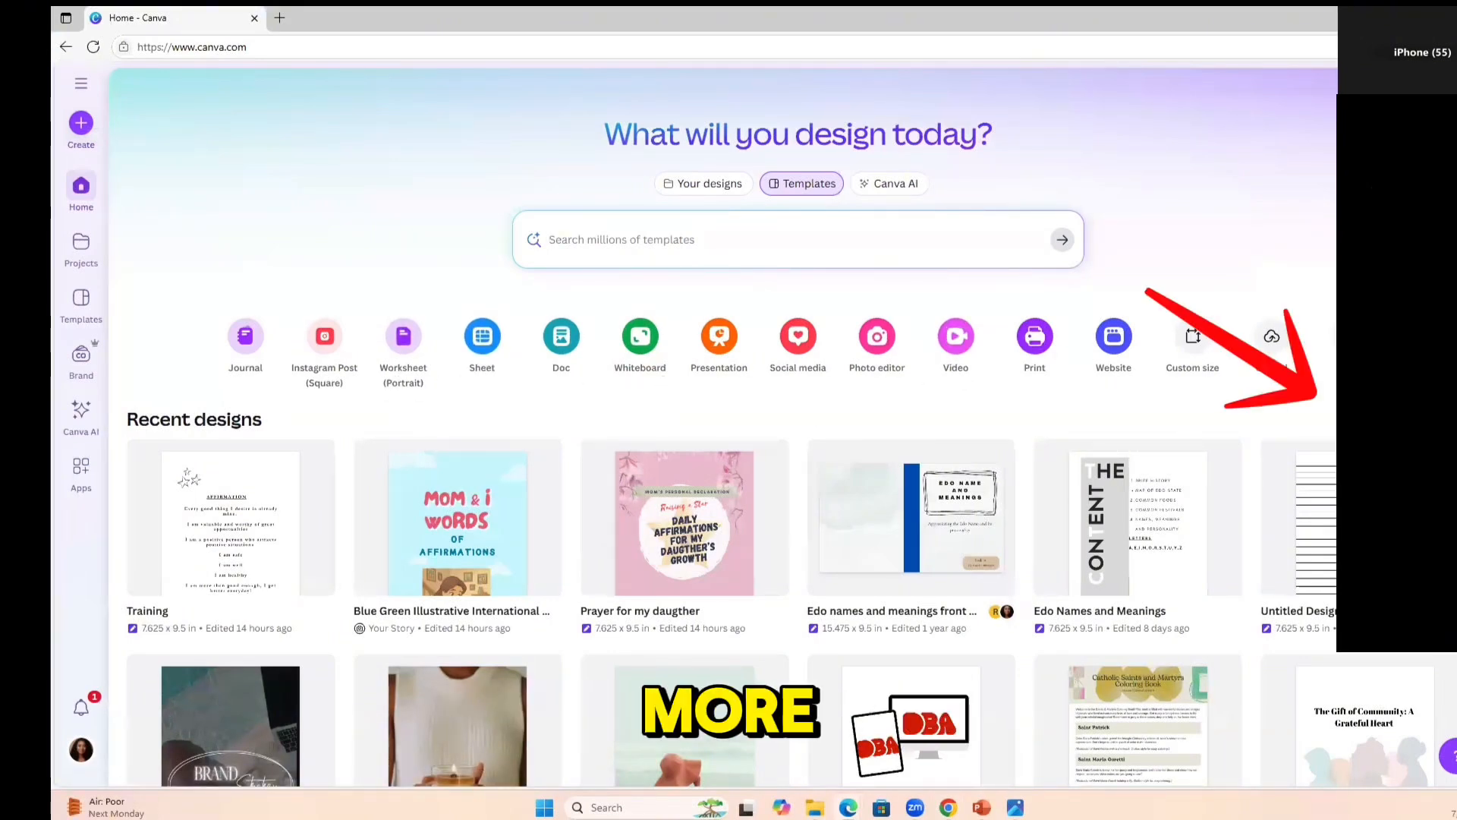
left_click(1282, 339)
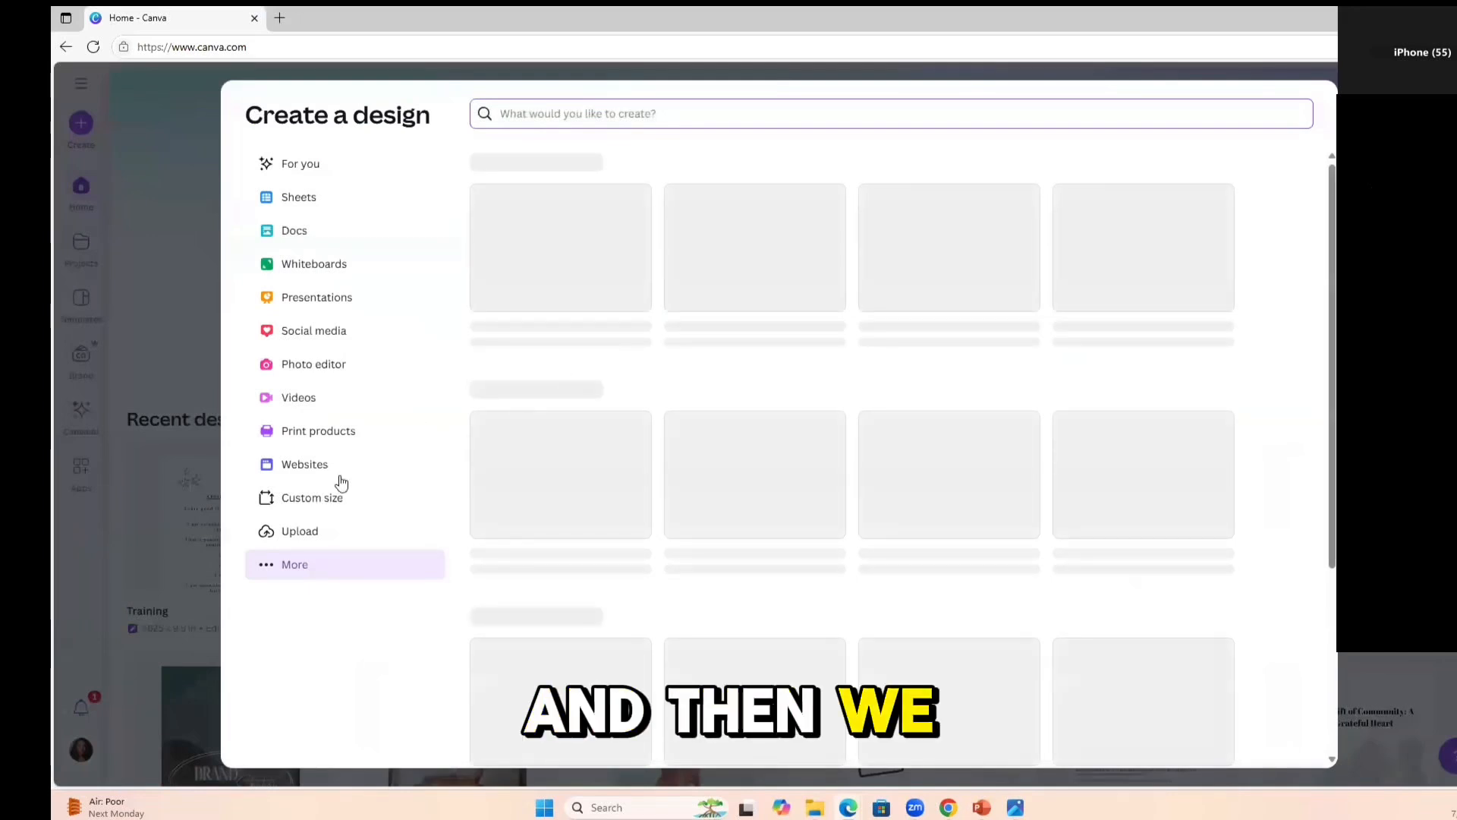
left_click(312, 498)
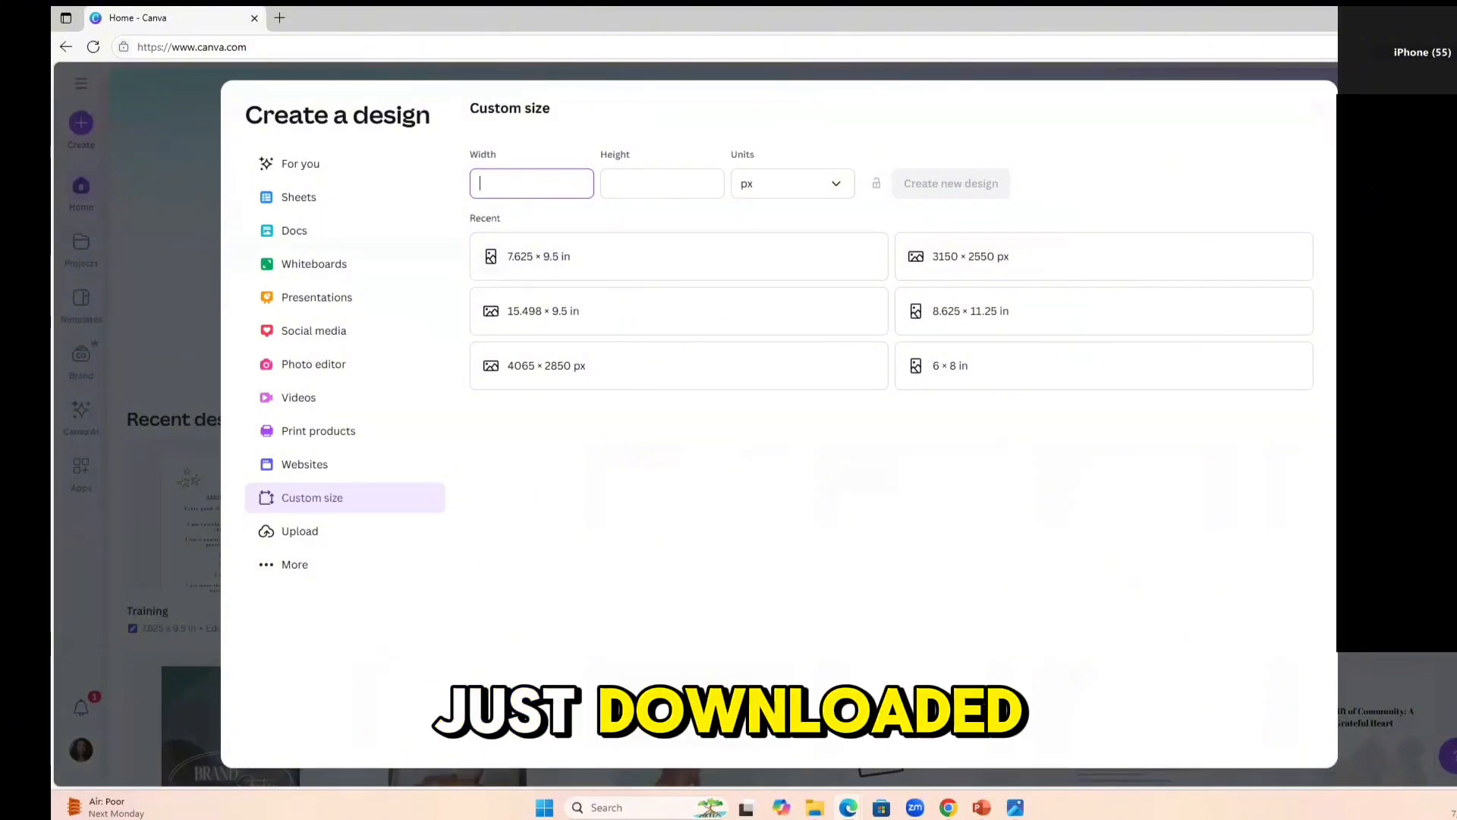
Enter the overall dimensions from the downloaded cover template image, 15.588 wide by 9.5 high, and change the units to inches.
left_click(1016, 807)
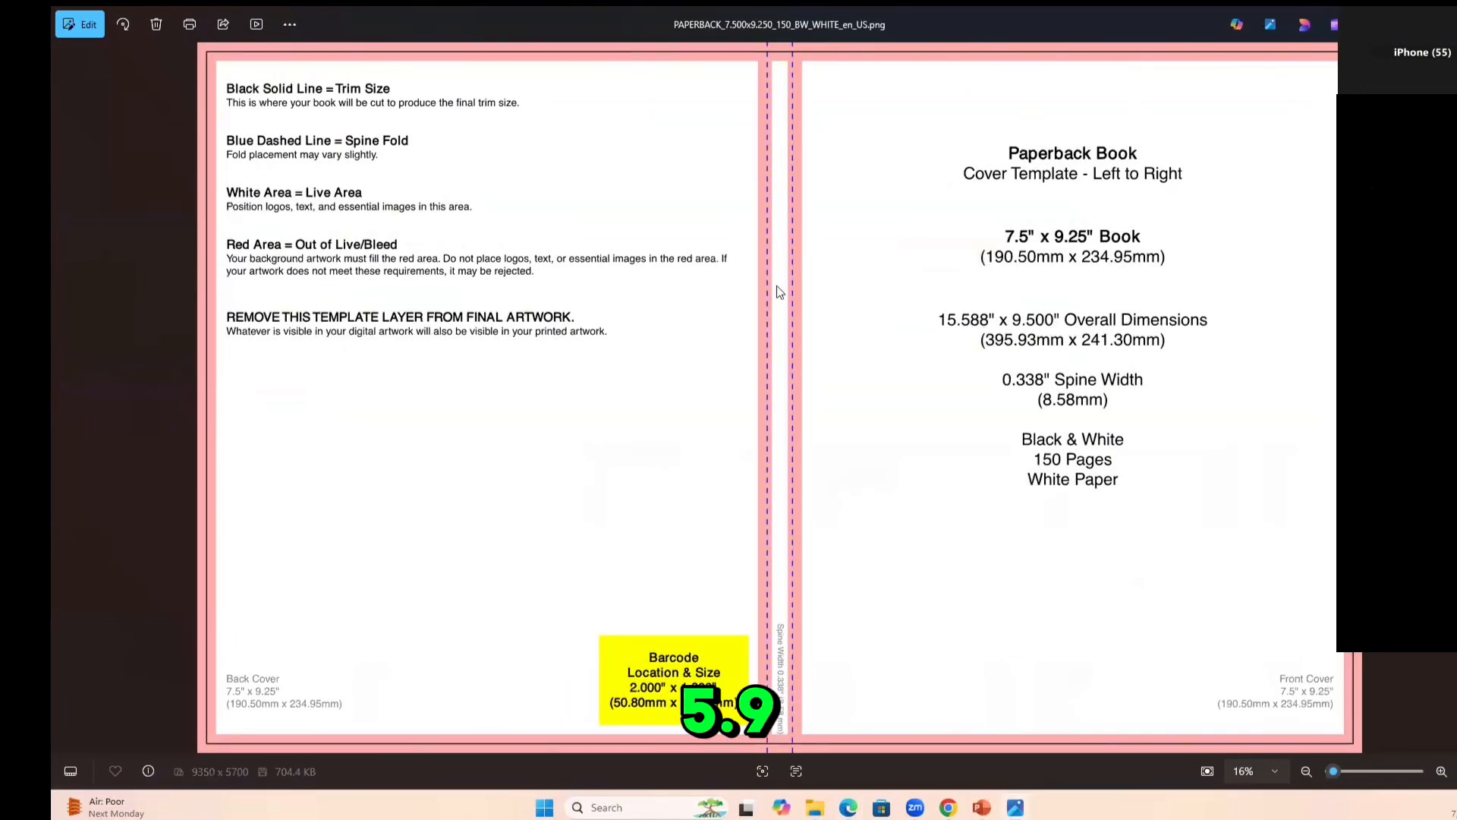
key("alt+Tab")
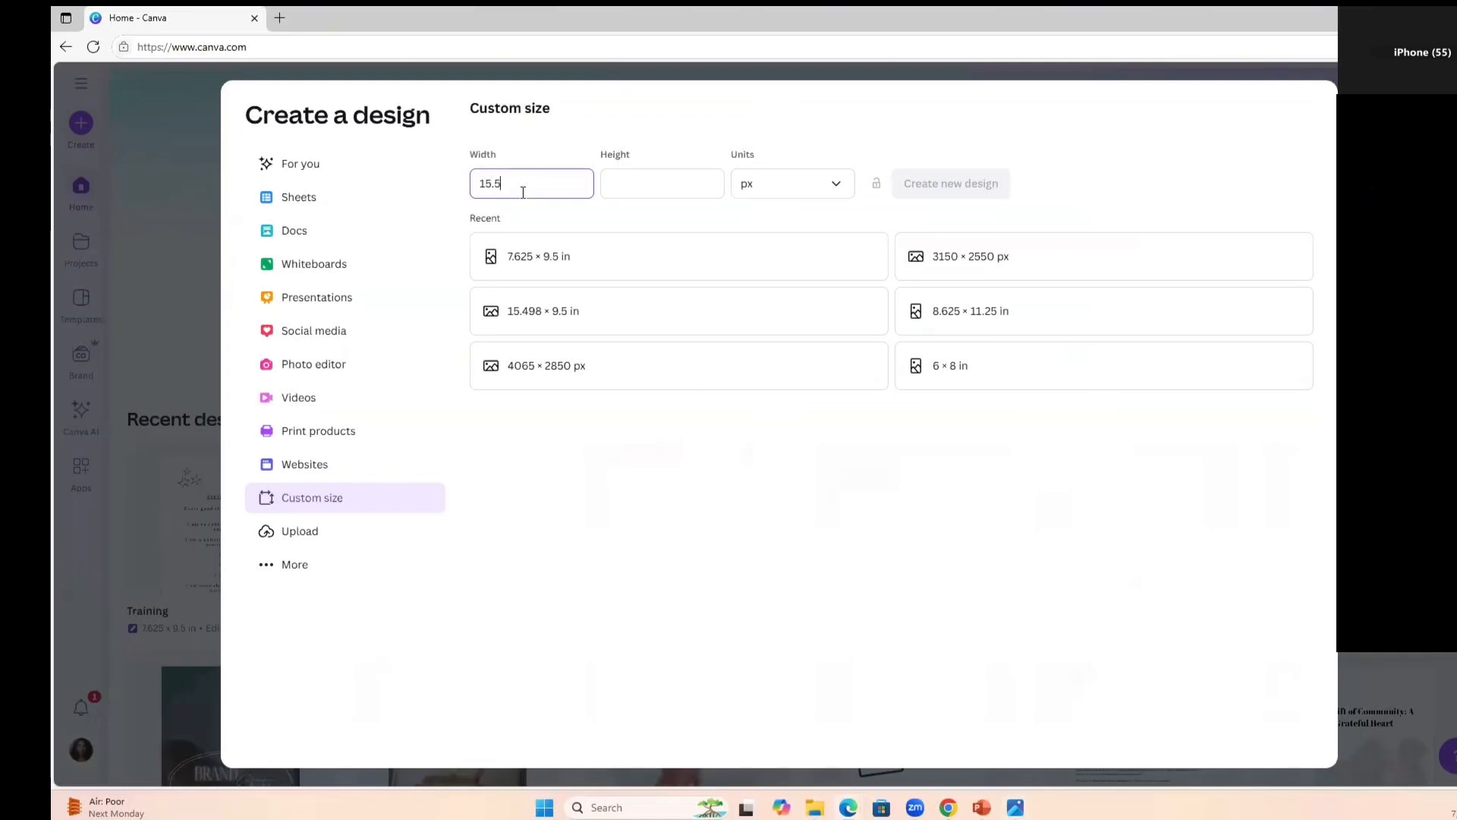
left_click(637, 188)
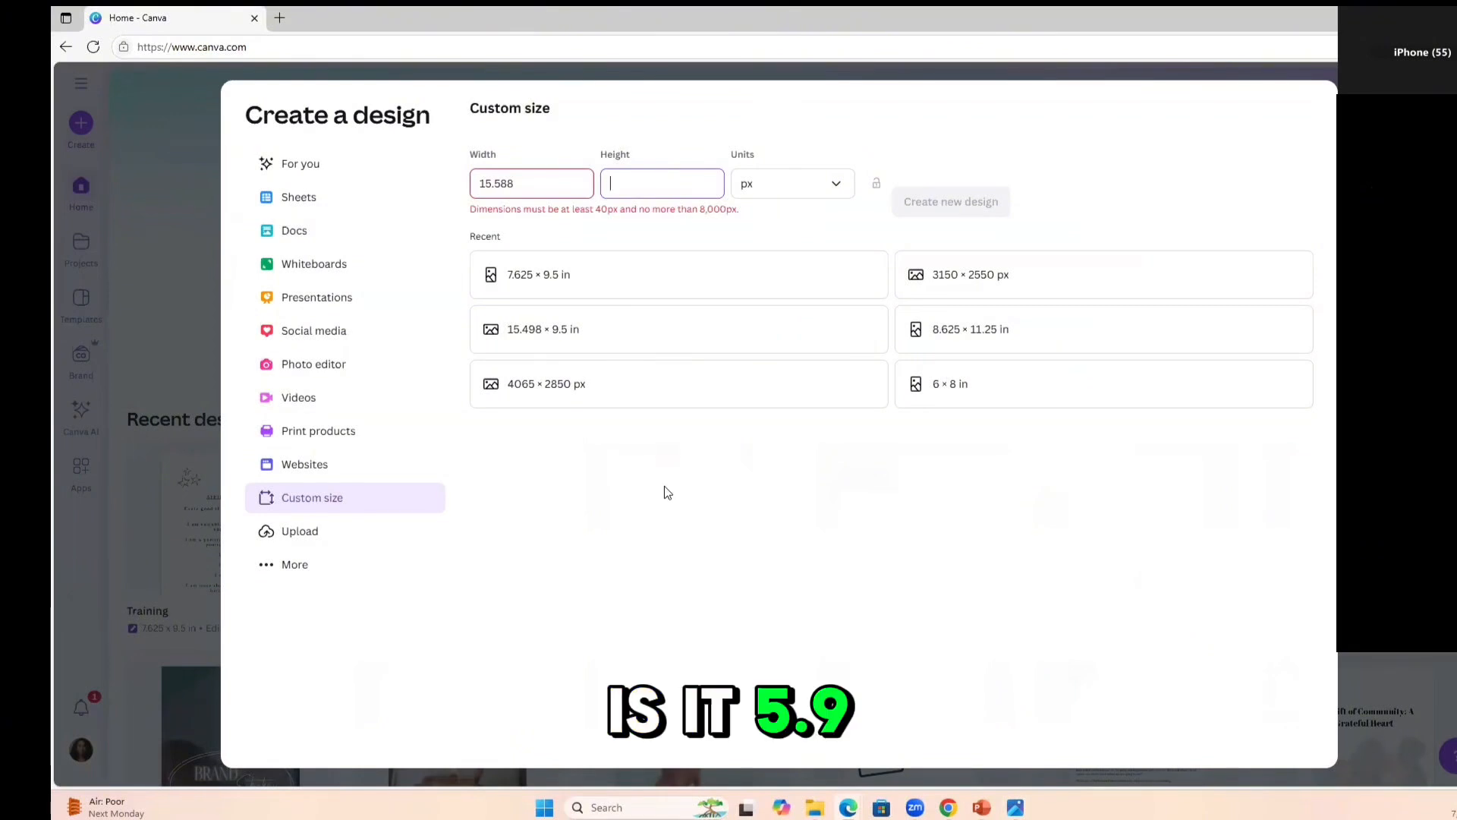
type("9.5")
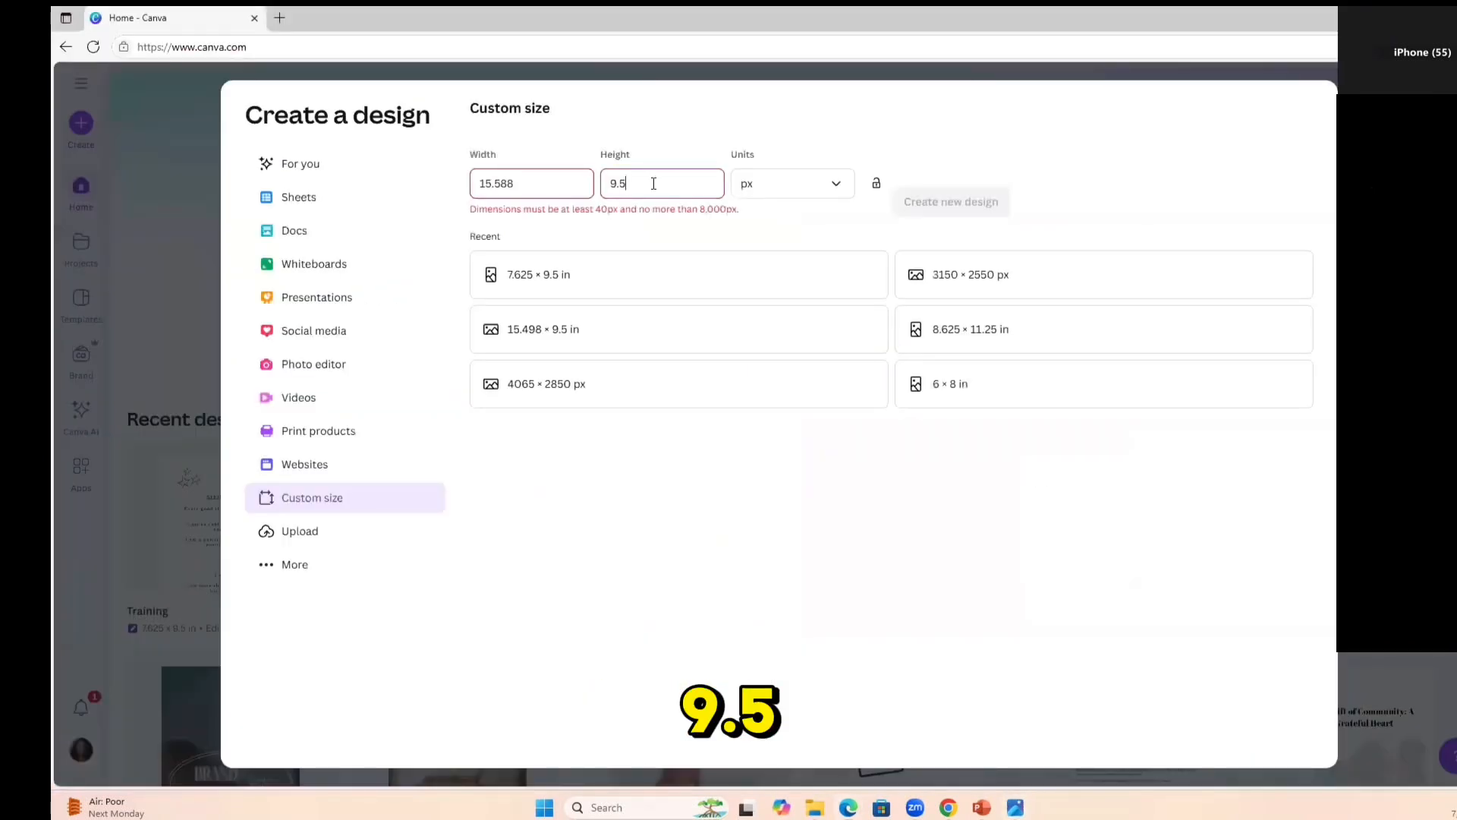
left_click(835, 185)
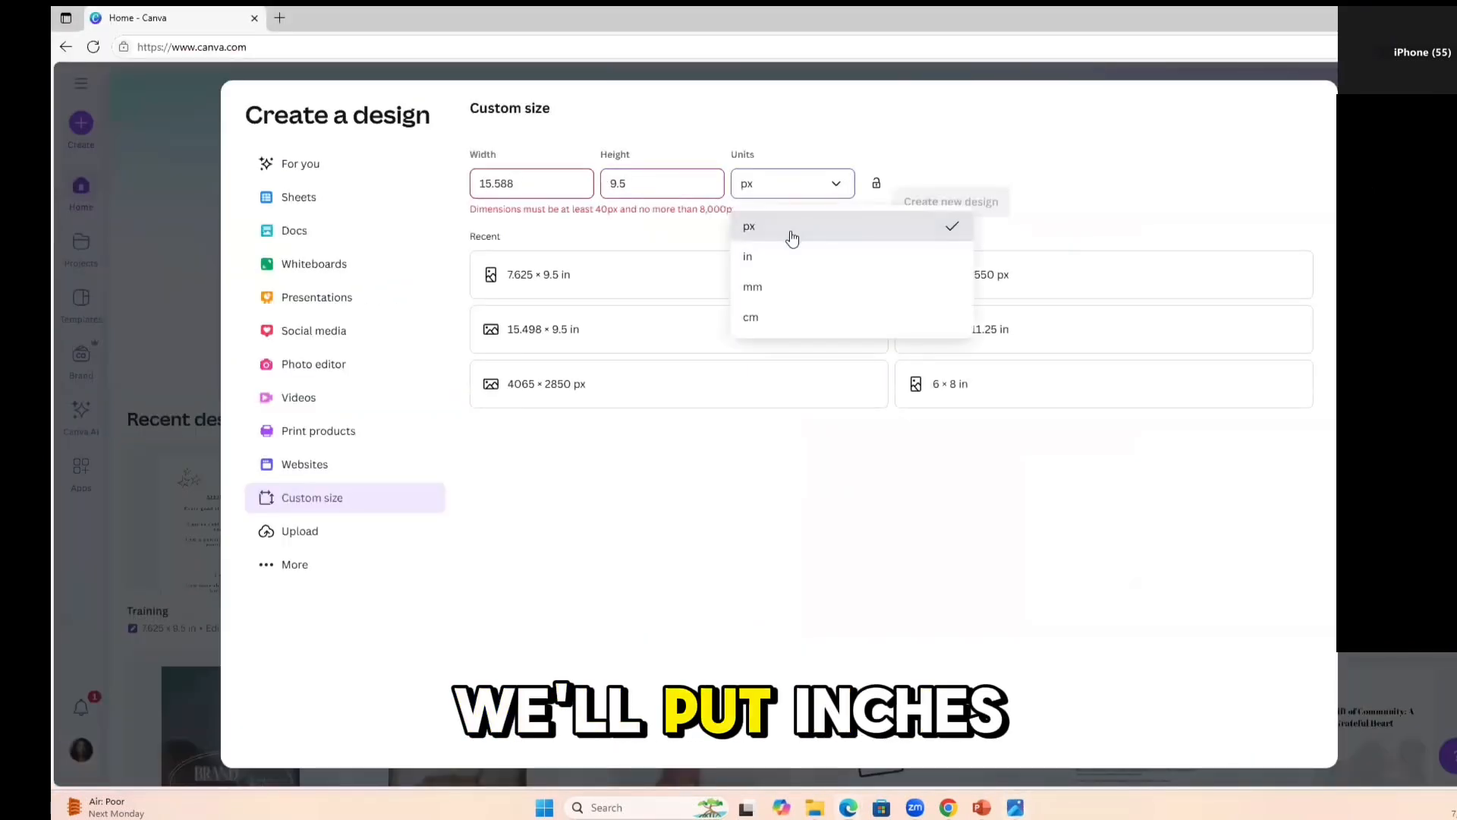
left_click(782, 254)
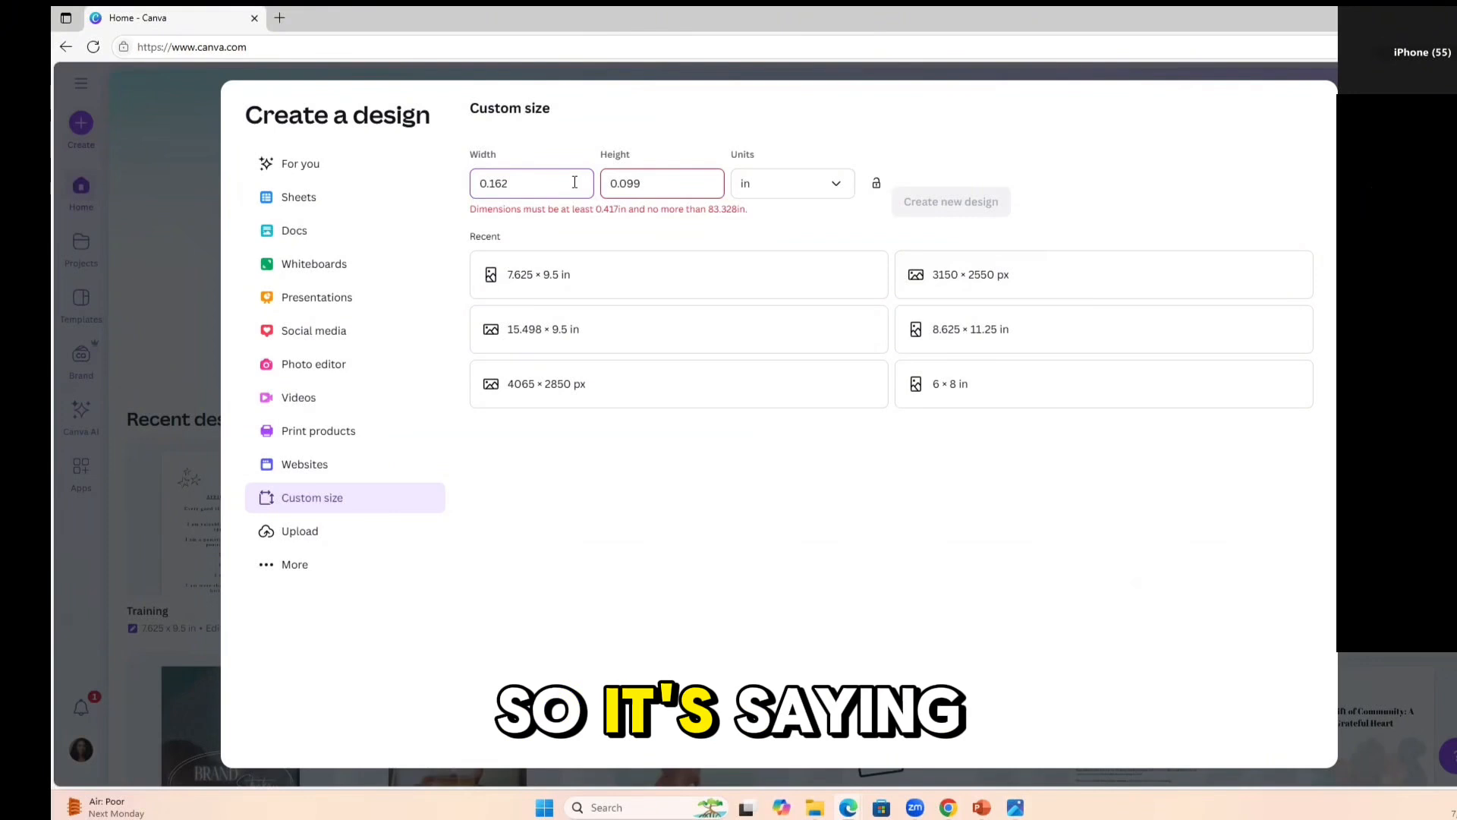
Set the width to 15.588 in and the height to 9.5 in, and create the new design.
key("ctrl+a")
type("15")
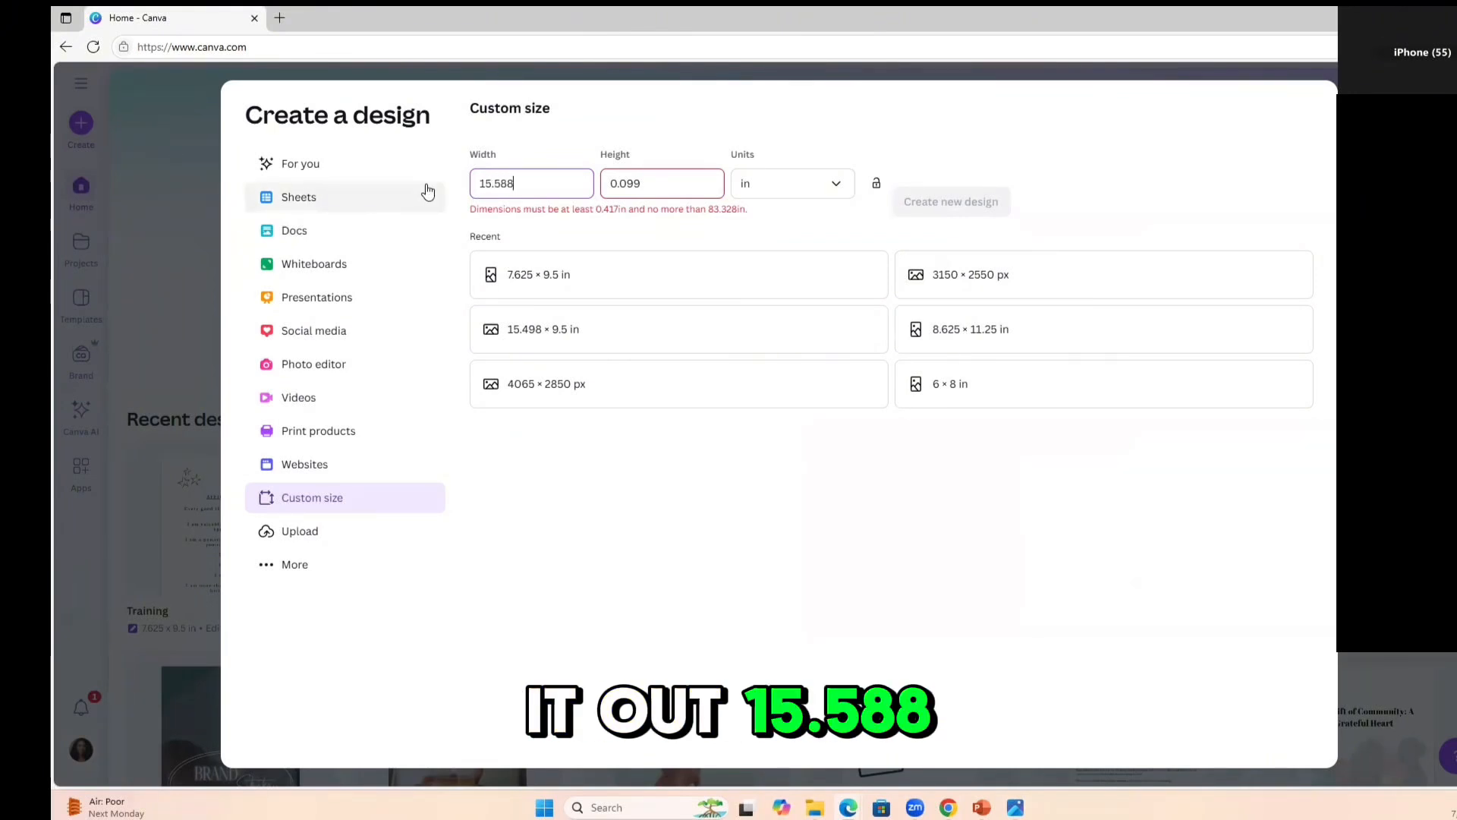
key("Tab")
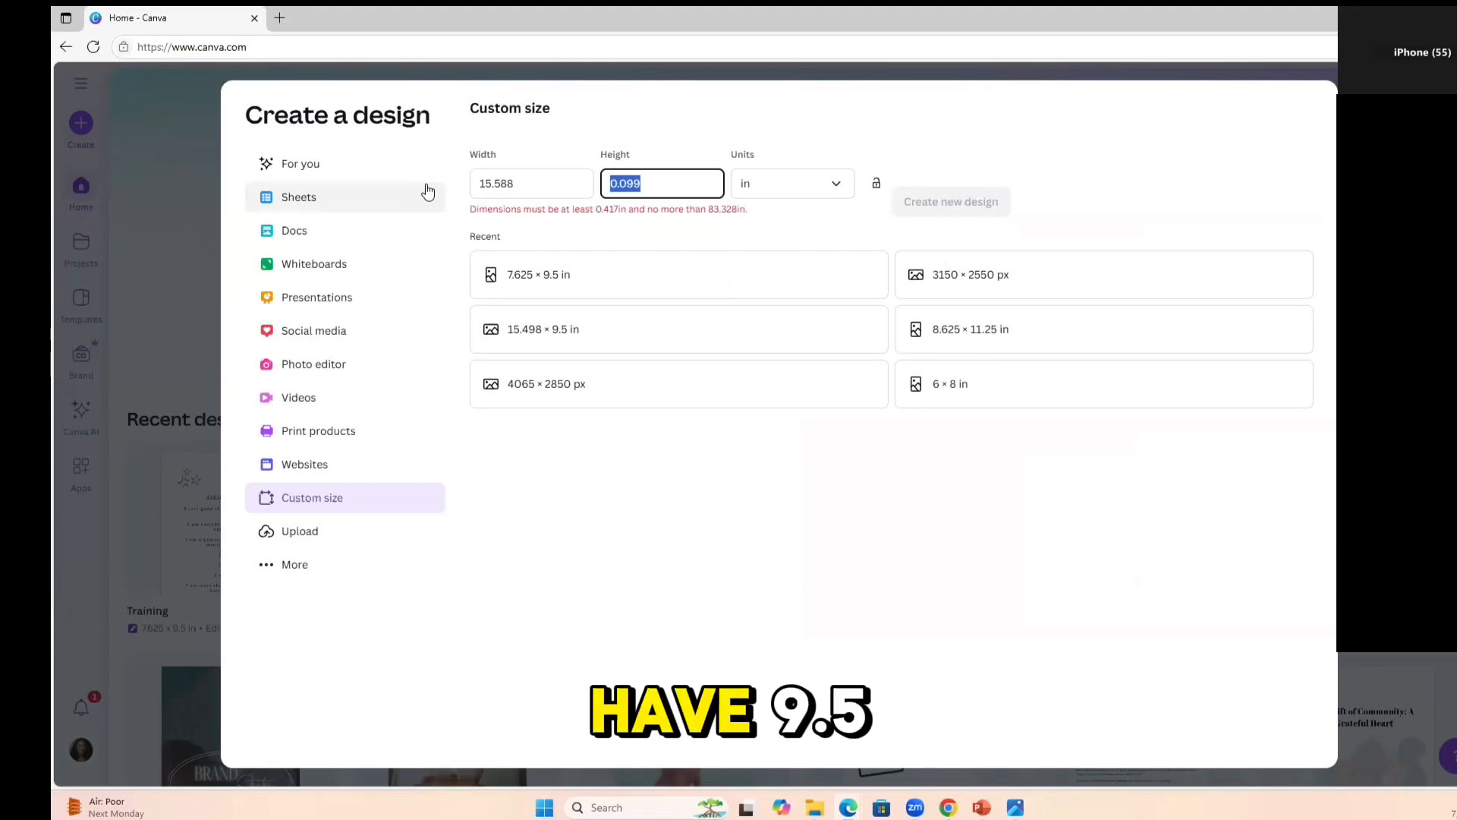
type("9.5")
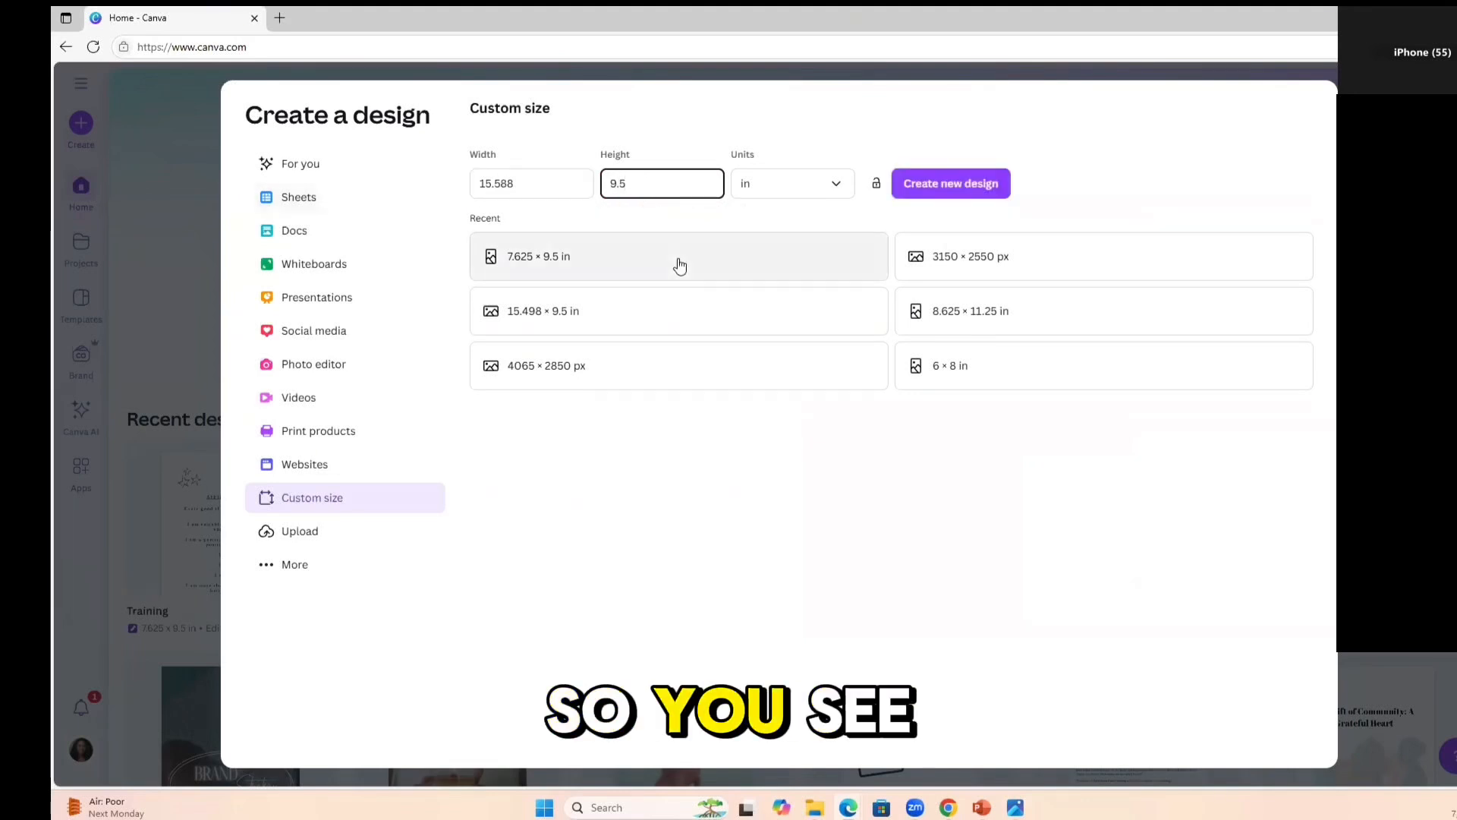
left_click(944, 187)
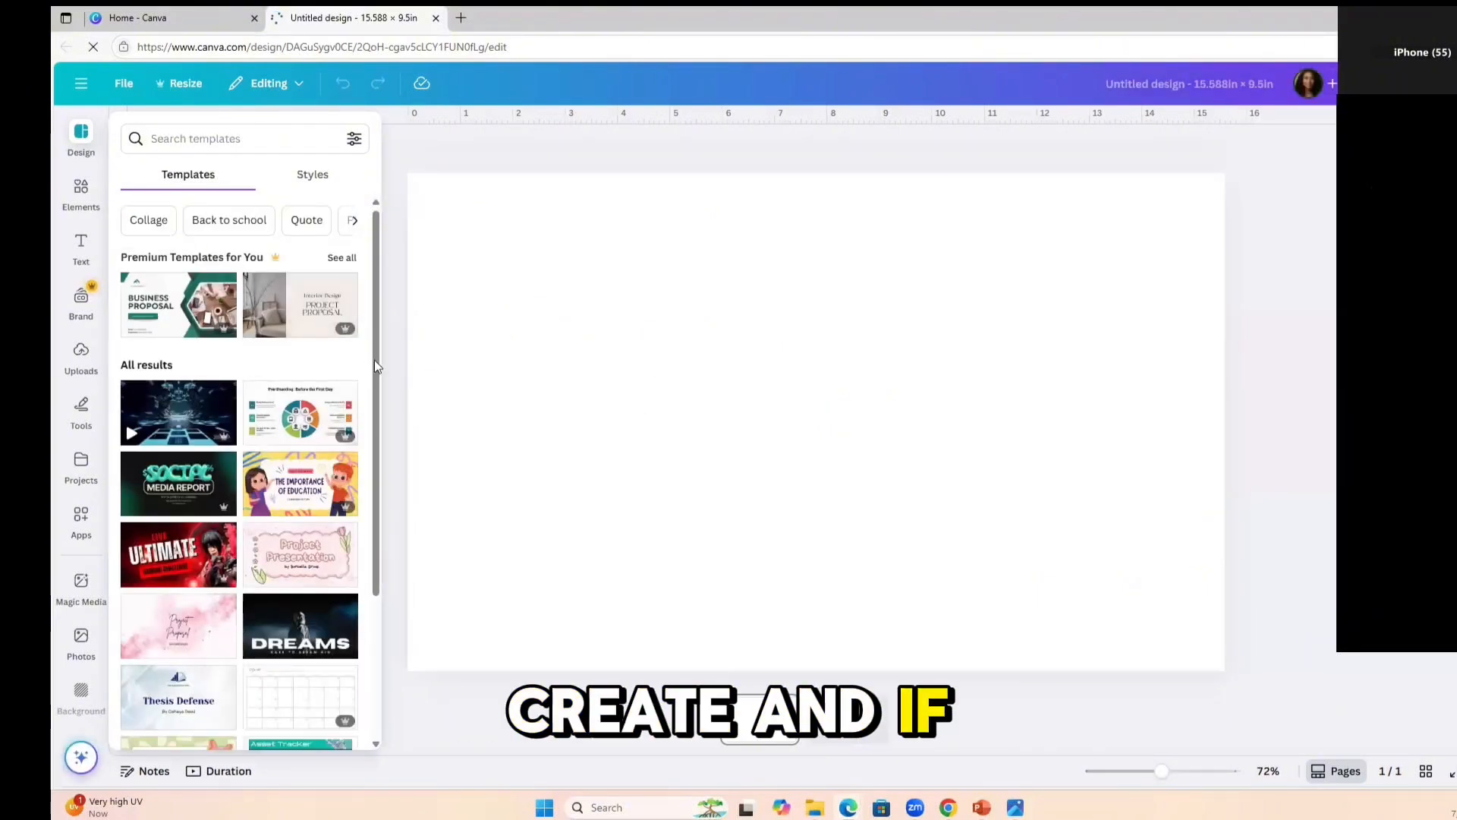
left_click_drag(375, 363, 371, 627)
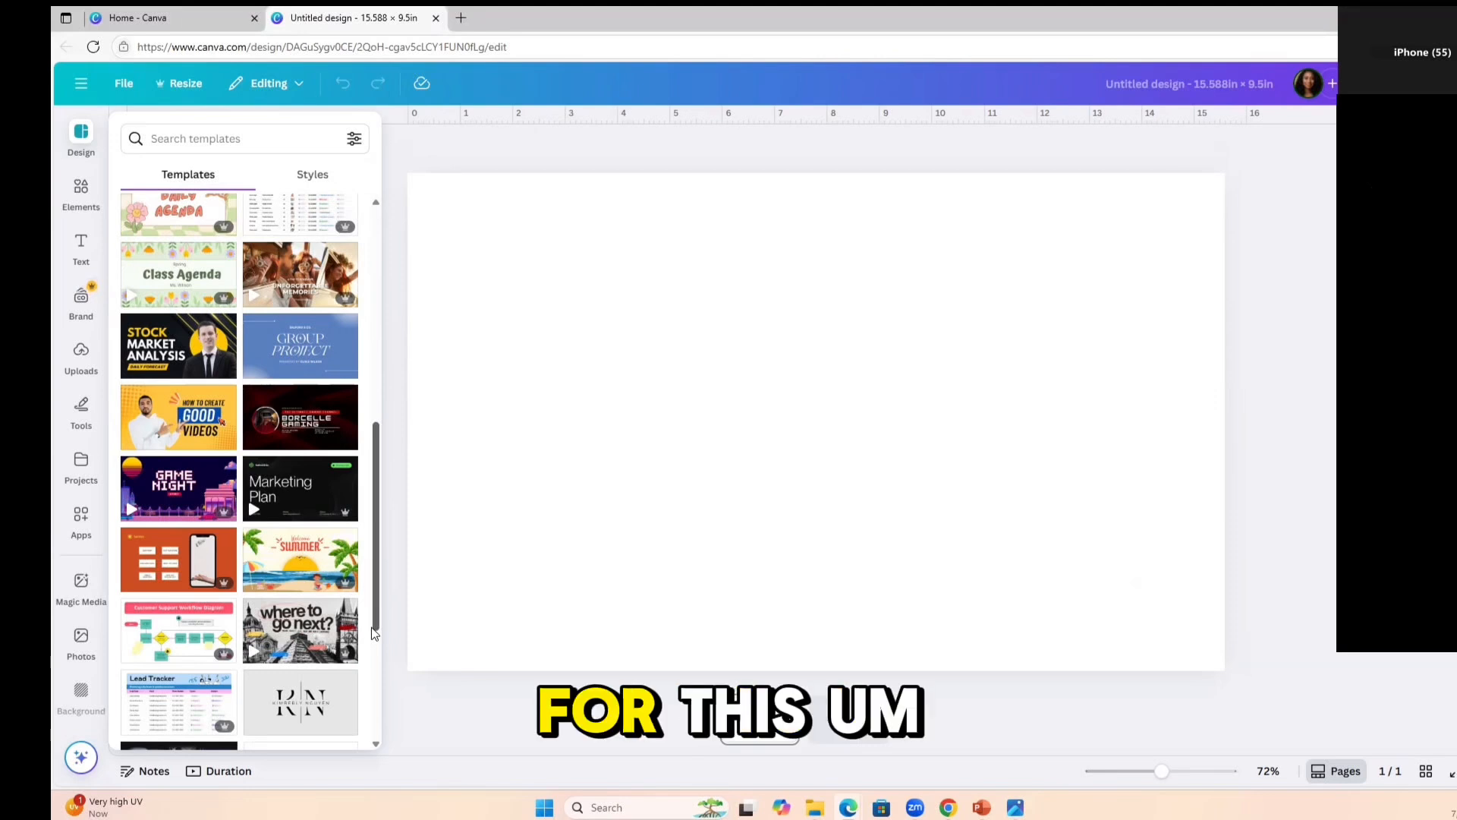
left_click_drag(371, 627, 372, 660)
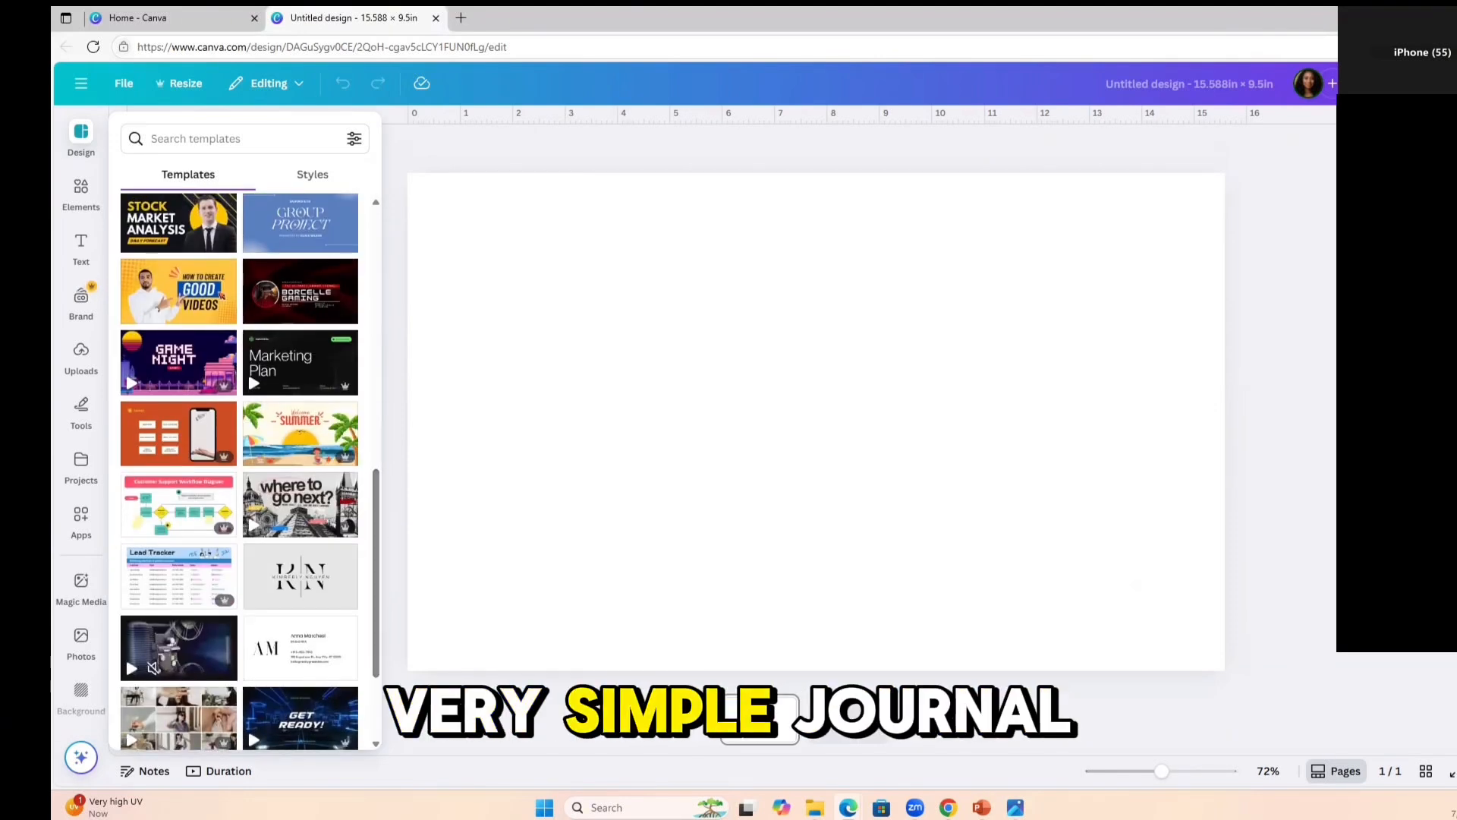
Paste the paperback cover template image onto the blank page and enlarge it to fill the whole page.
left_click(918, 298)
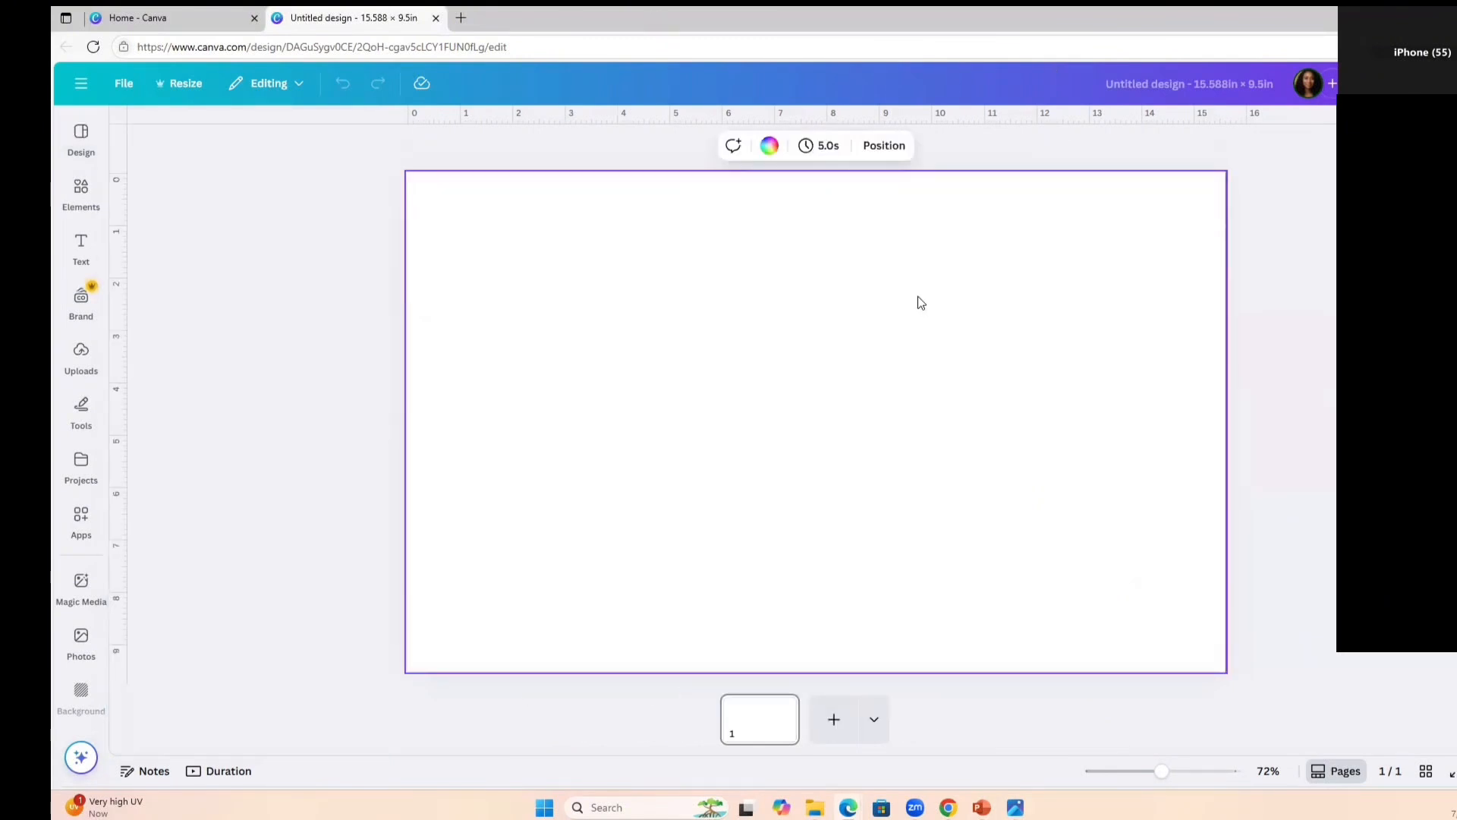
key("ctrl+v")
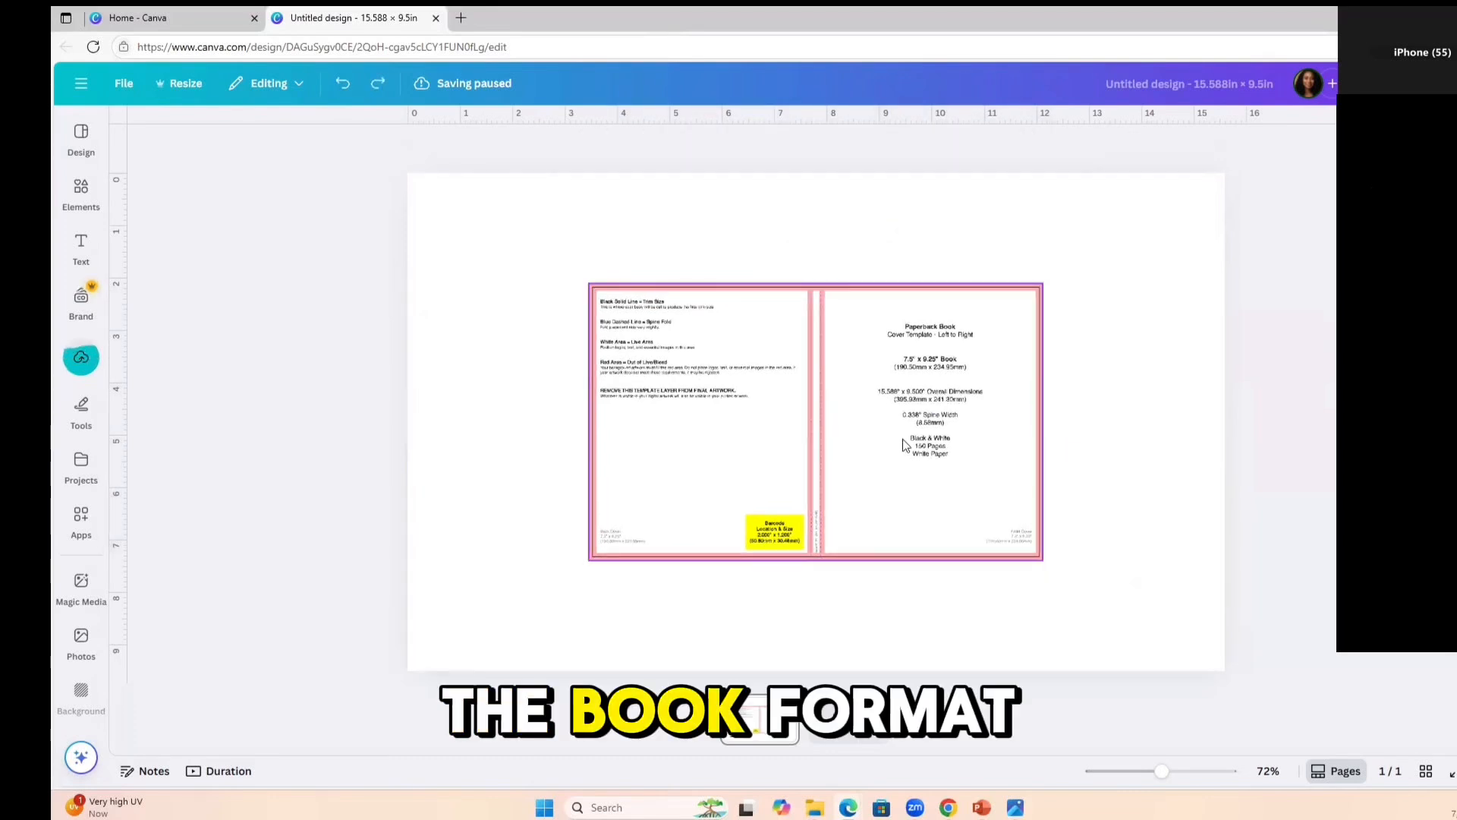
left_click(886, 424)
left_click_drag(589, 283, 408, 173)
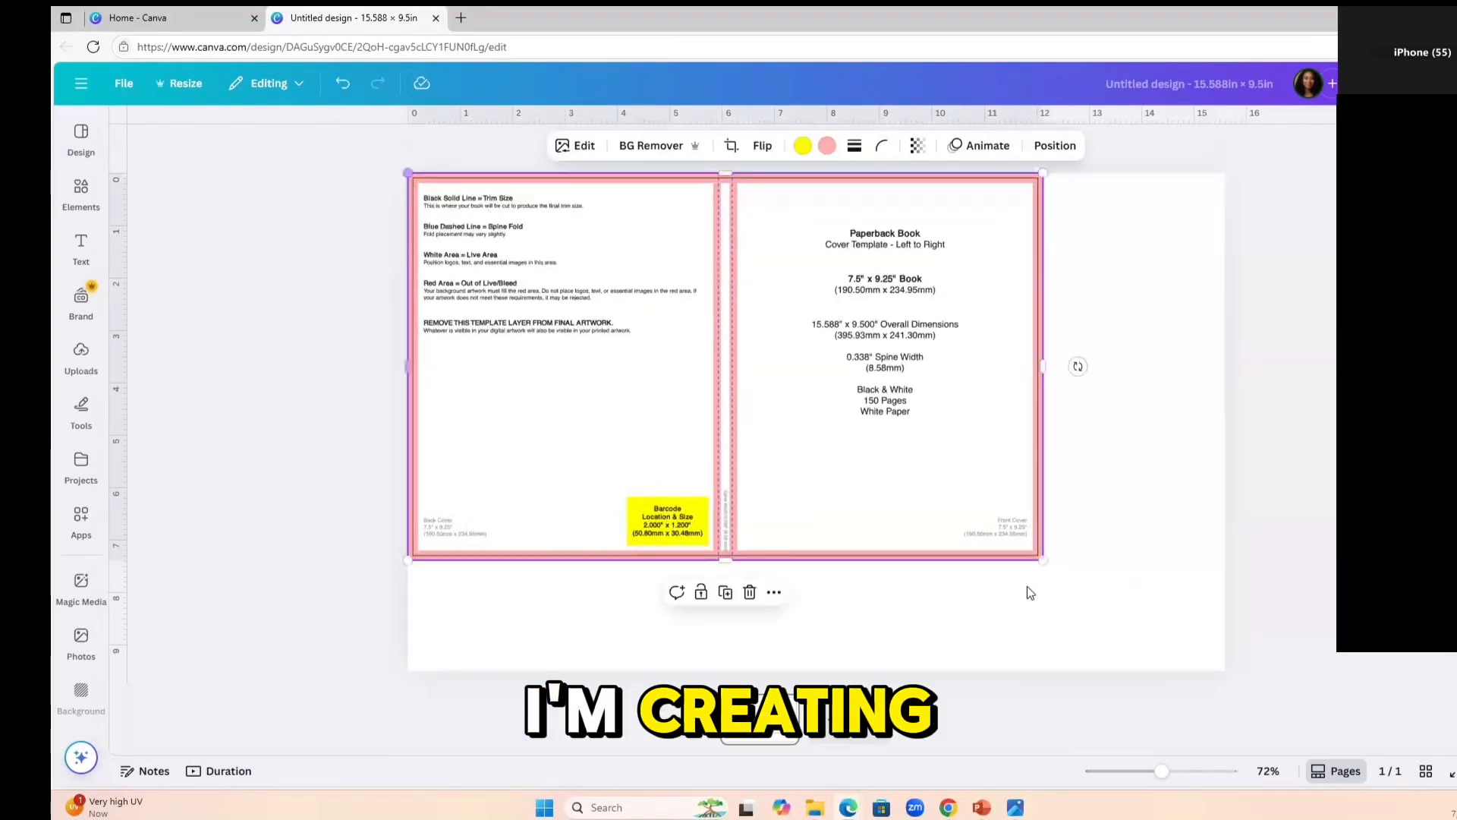
left_click_drag(1043, 560, 1224, 671)
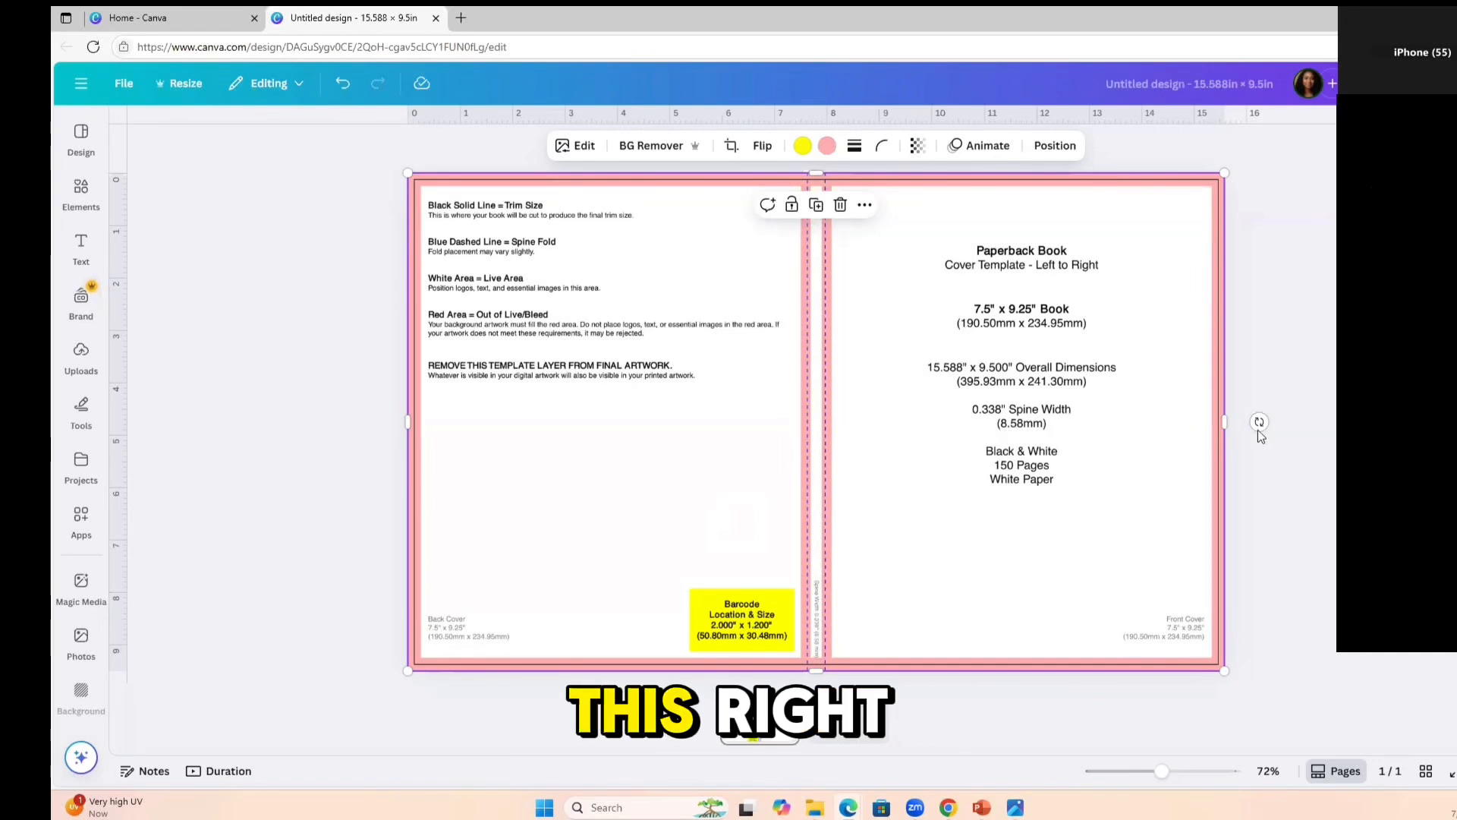
left_click(1321, 526)
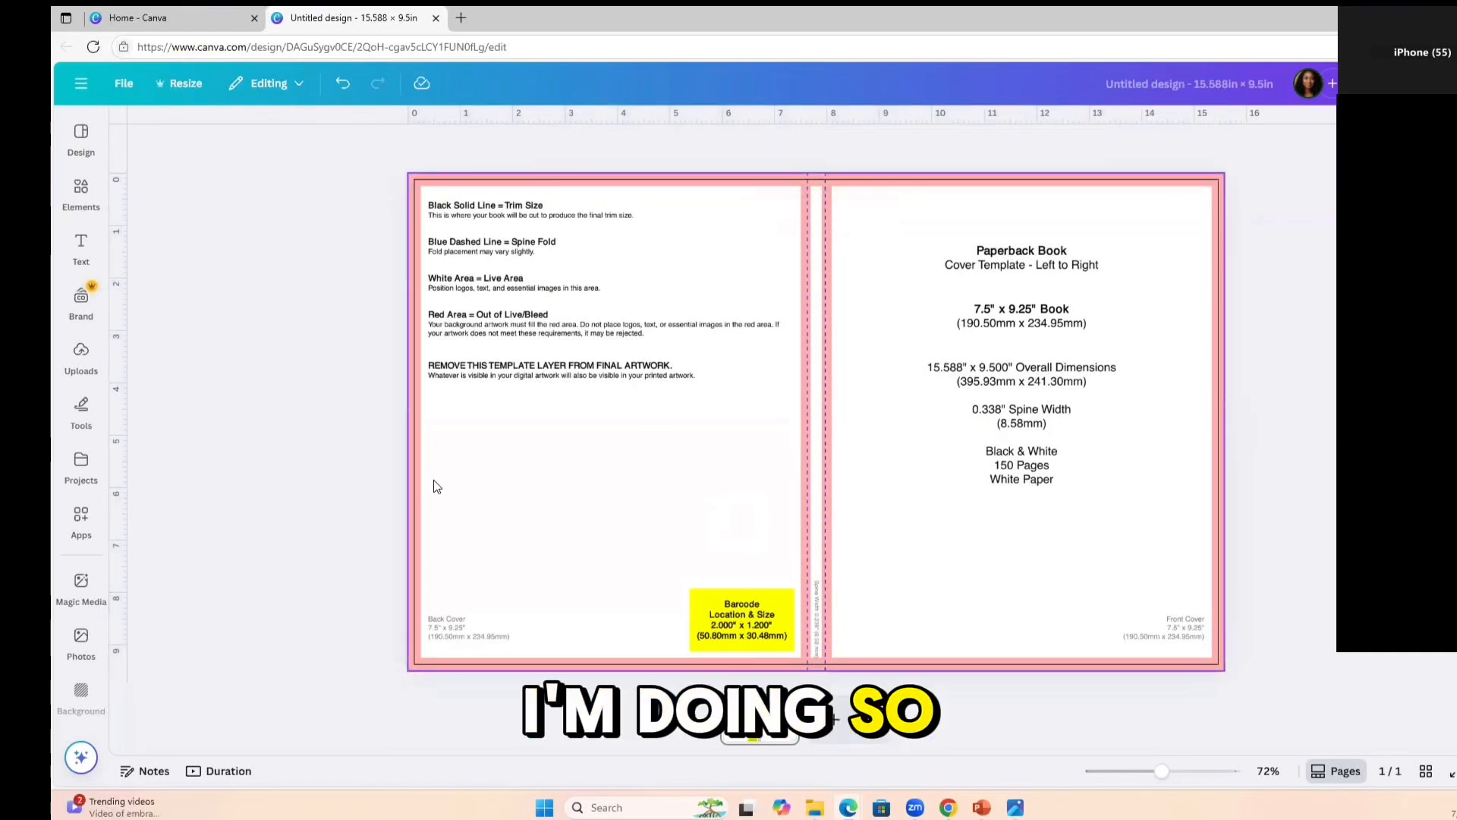
Try the recently used grey and black initials monogram business card template on page 2, and undo it.
left_click(81, 190)
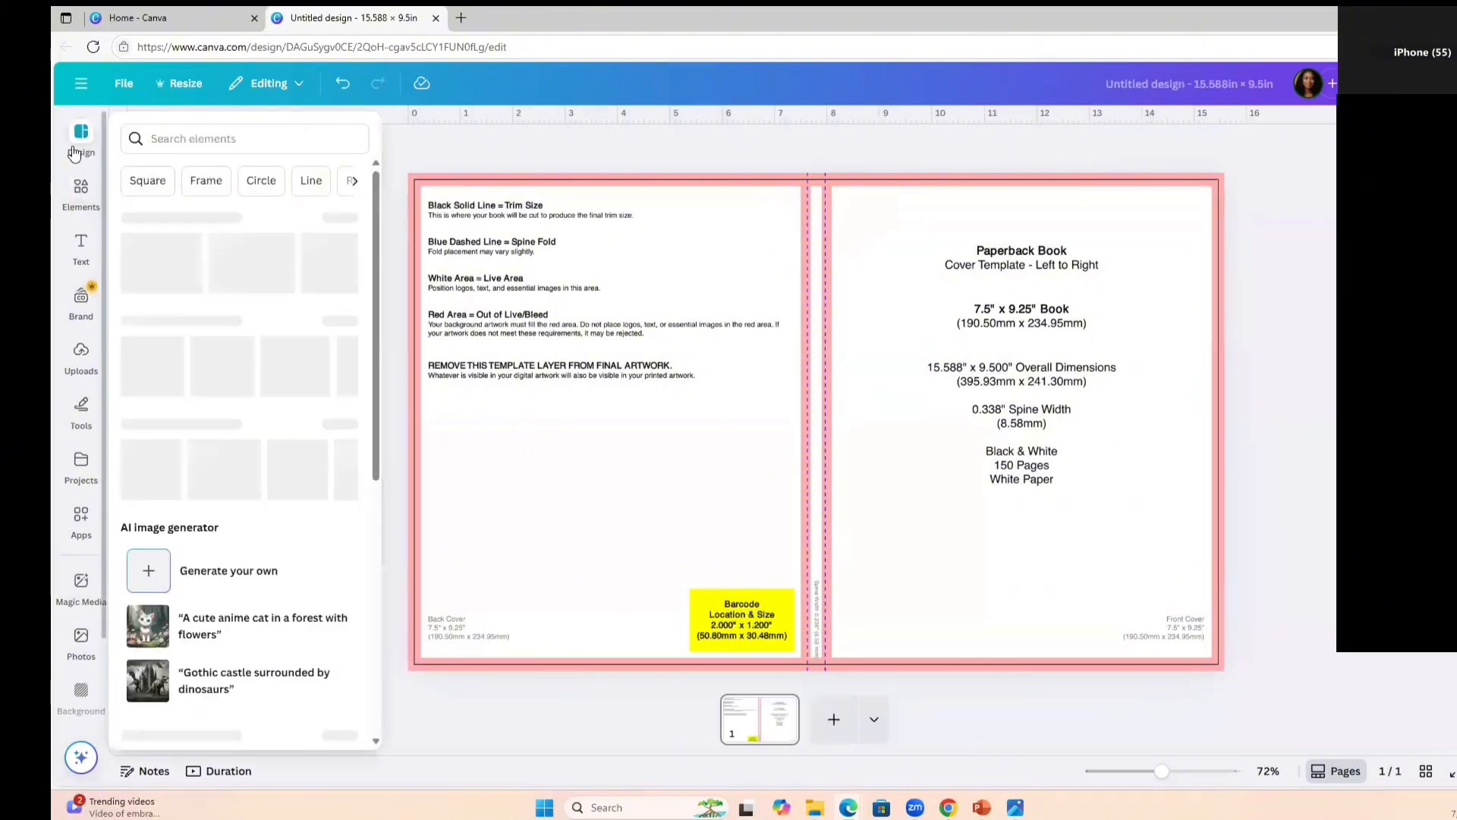
left_click(81, 137)
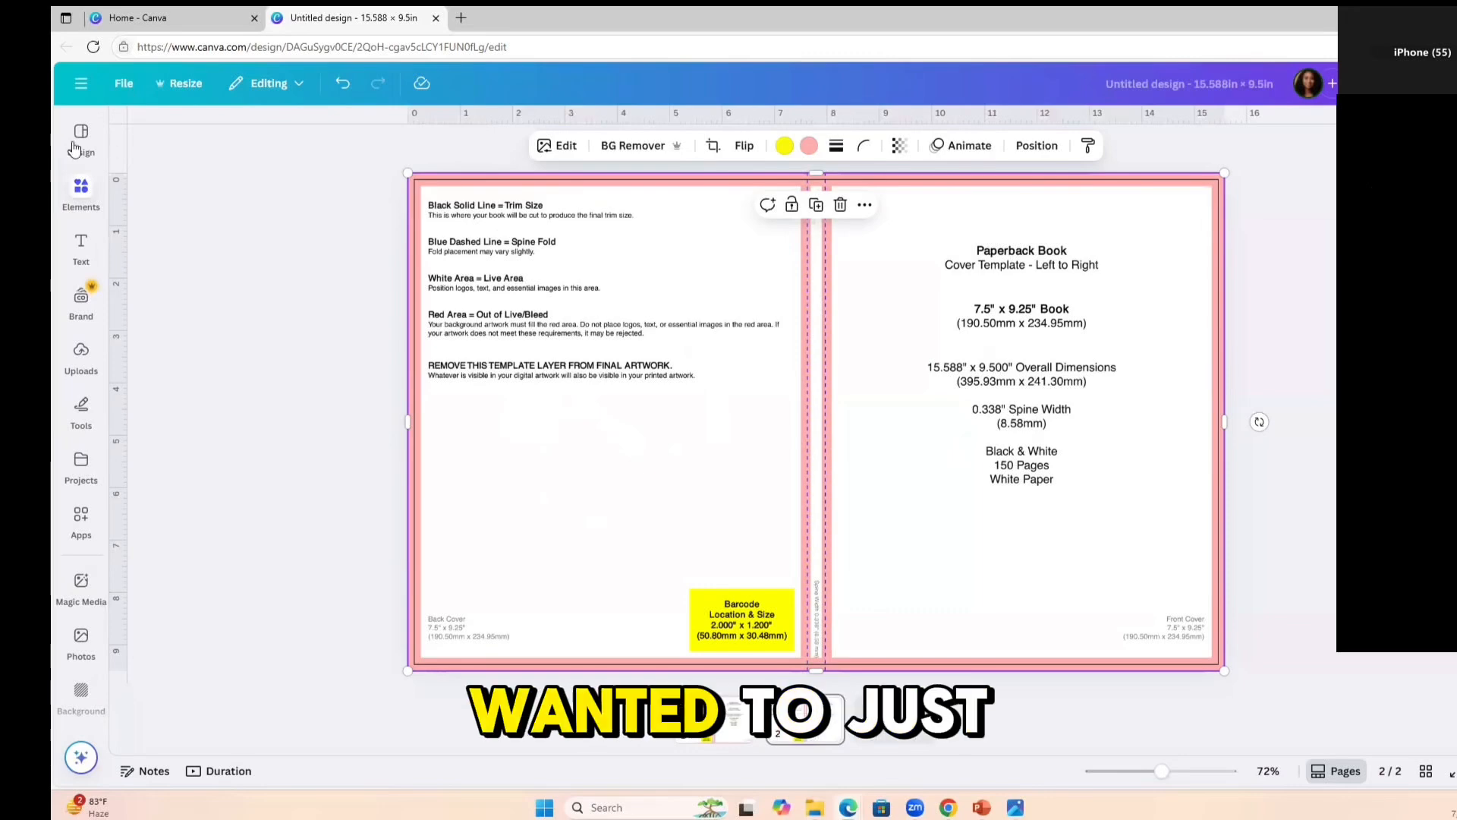
mouse_move(86, 157)
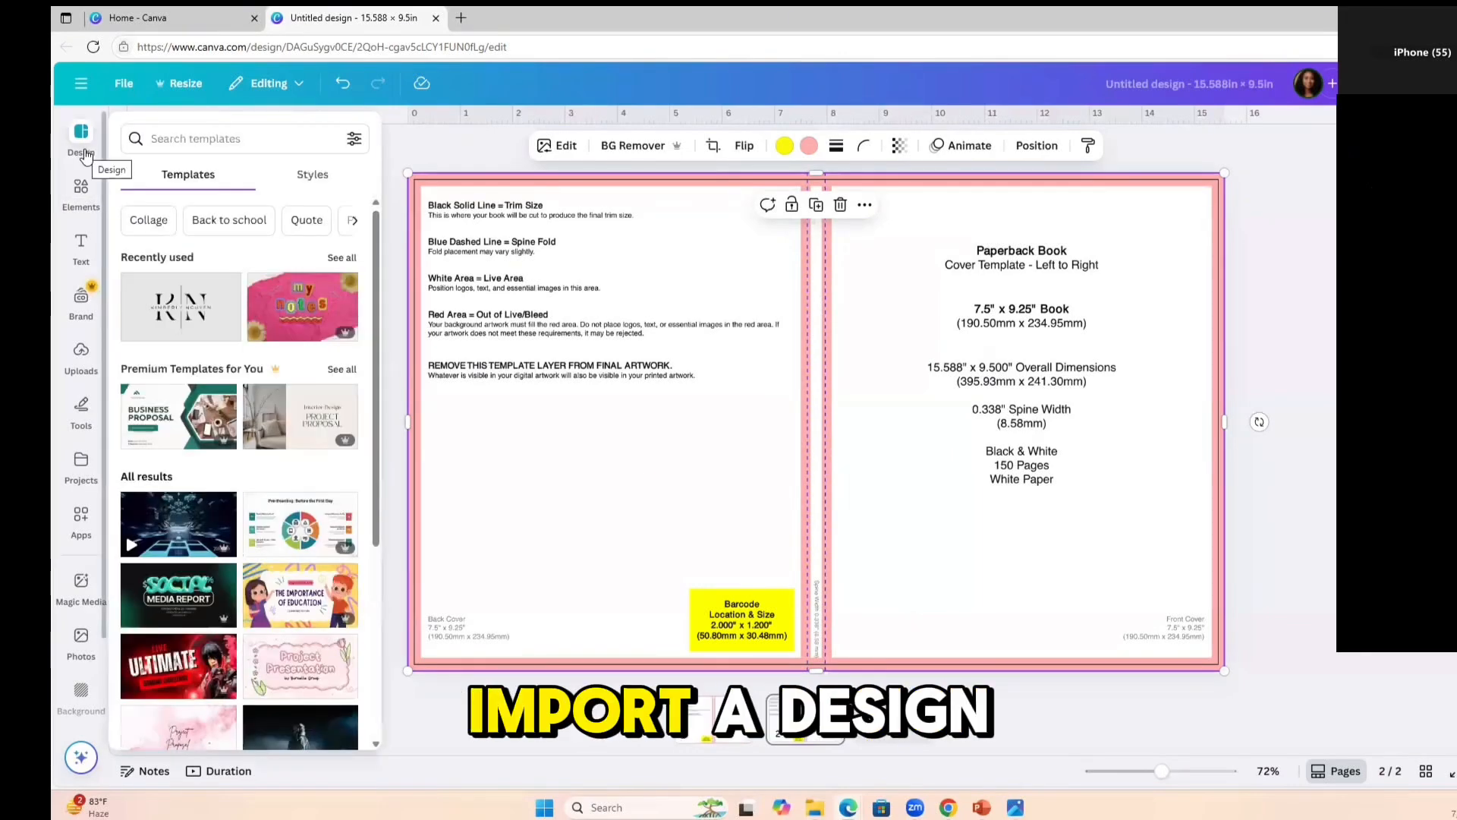
left_click(188, 304)
left_click(214, 304)
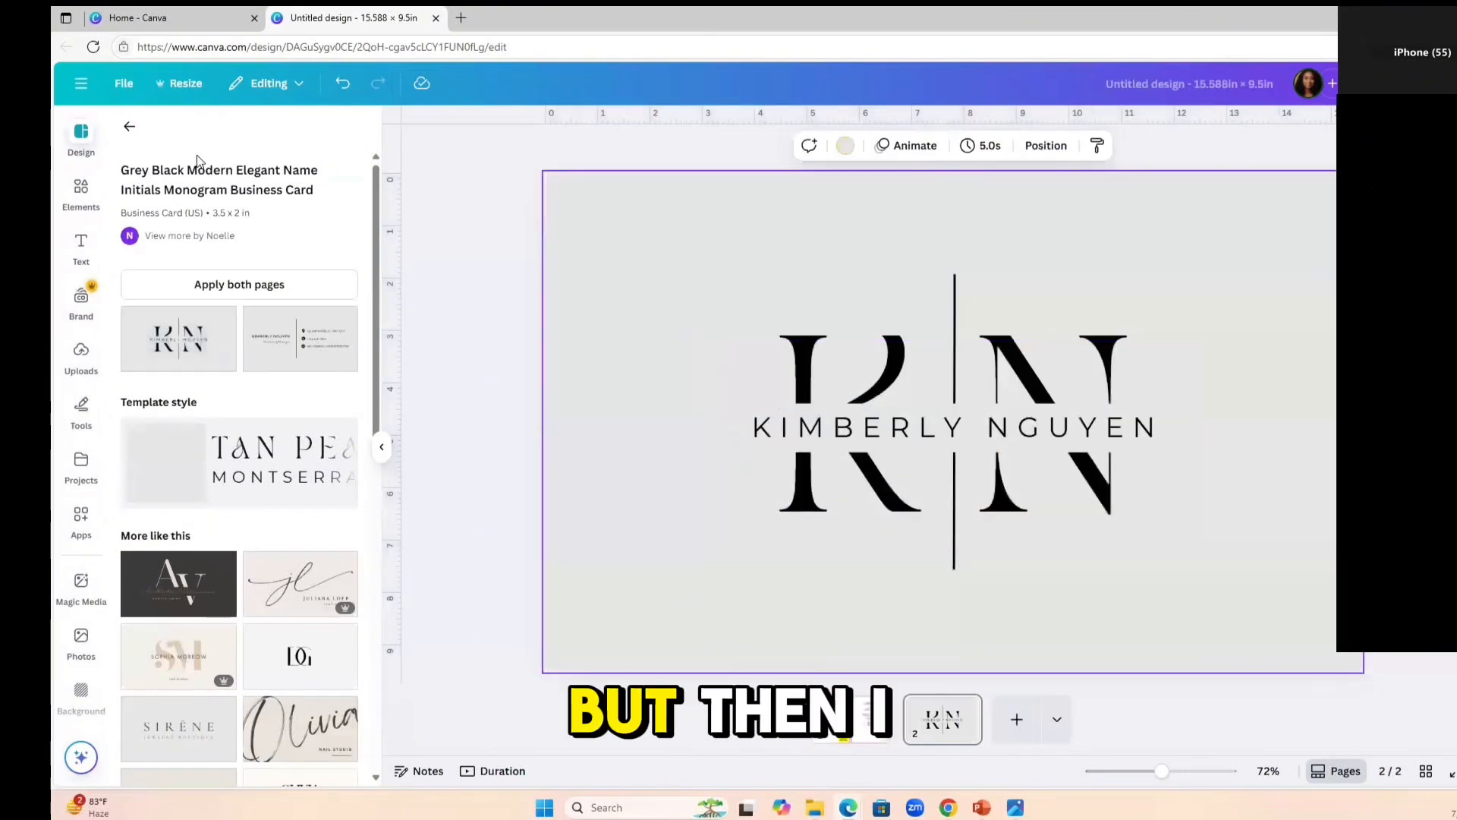
left_click(129, 126)
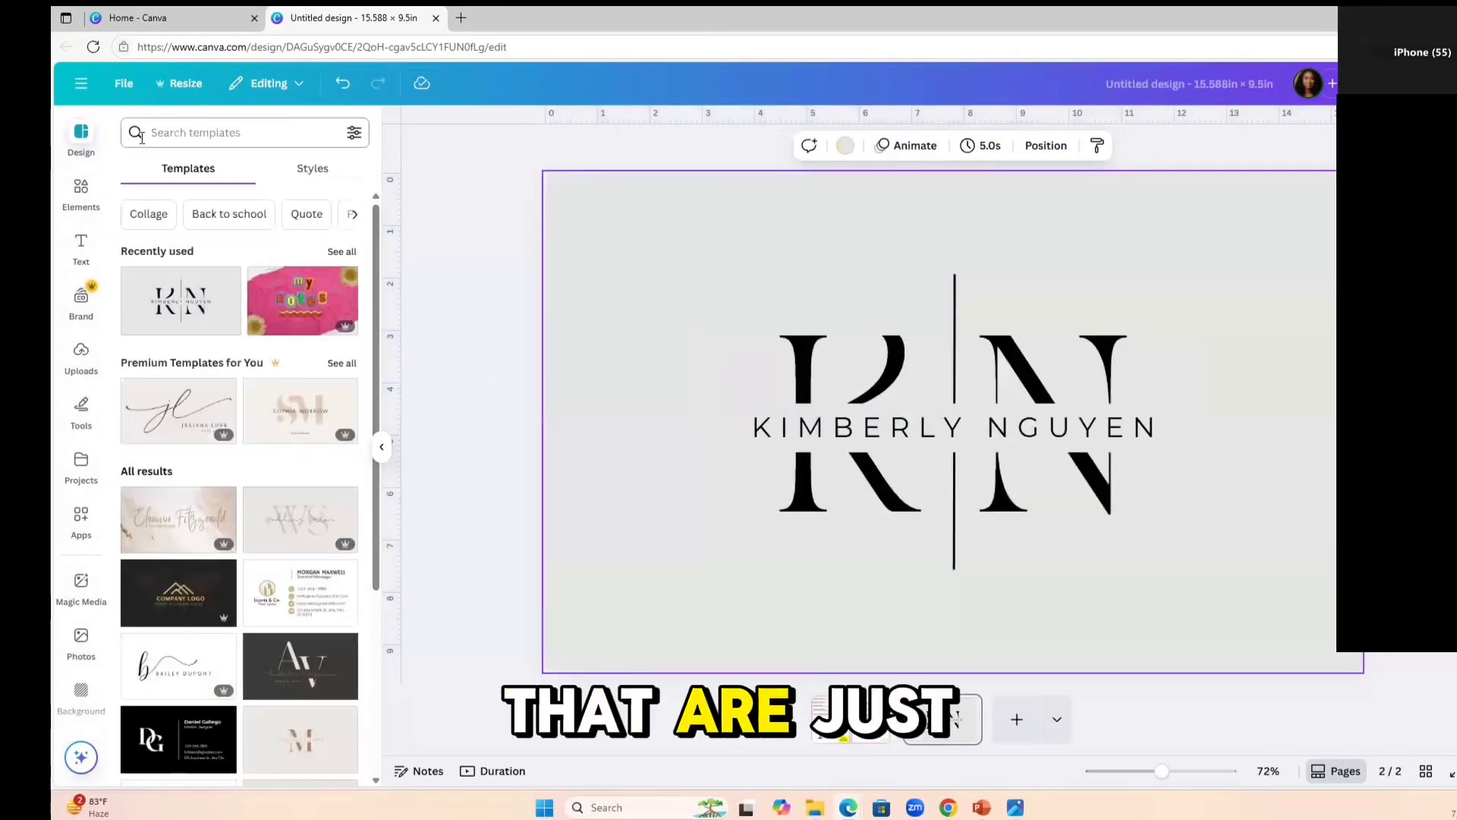
left_click(342, 84)
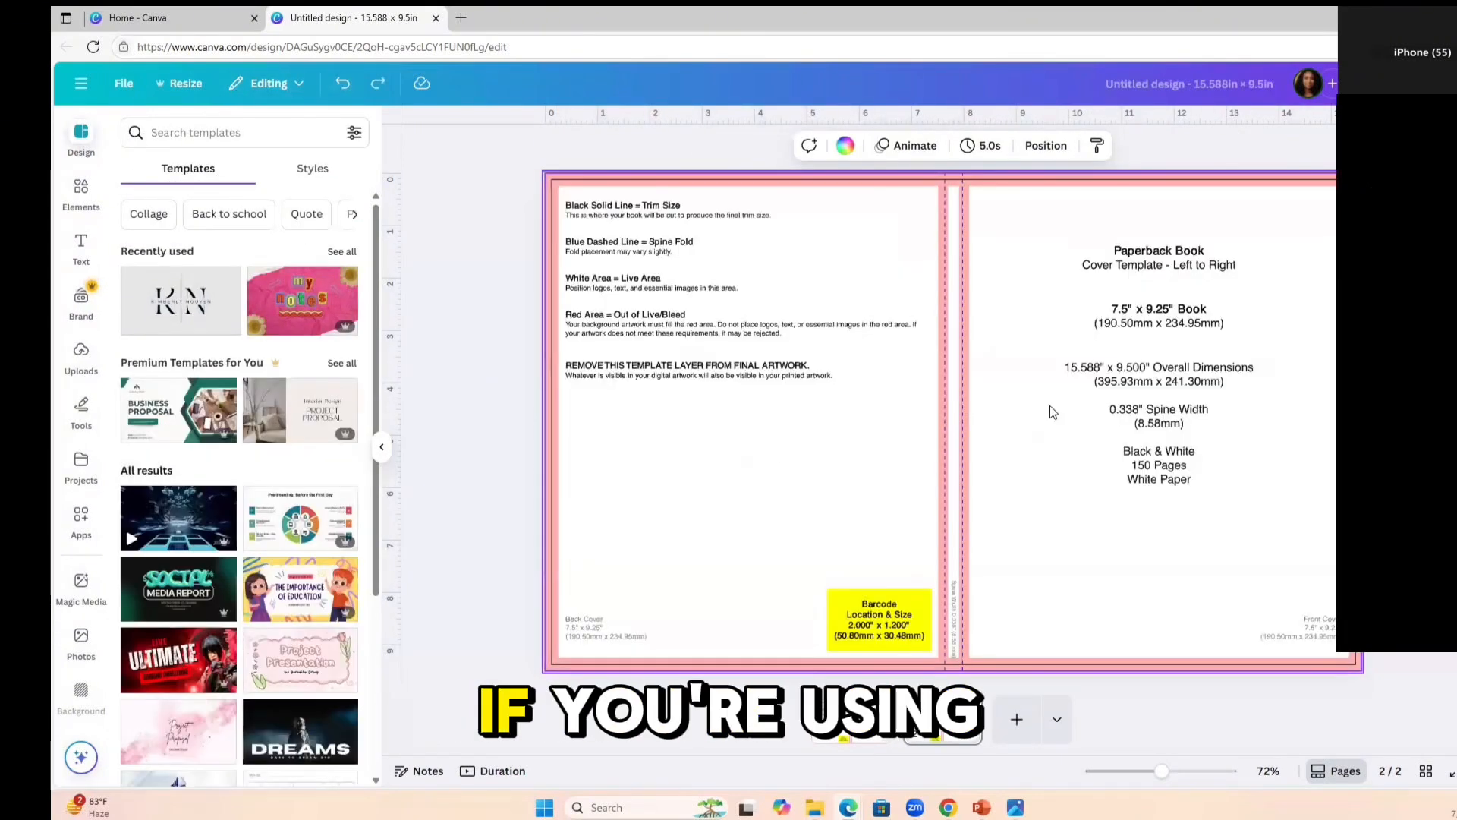
Add a square shape to page 2, narrow it to cover the spine, and stretch it over the full page height.
left_click(1090, 511)
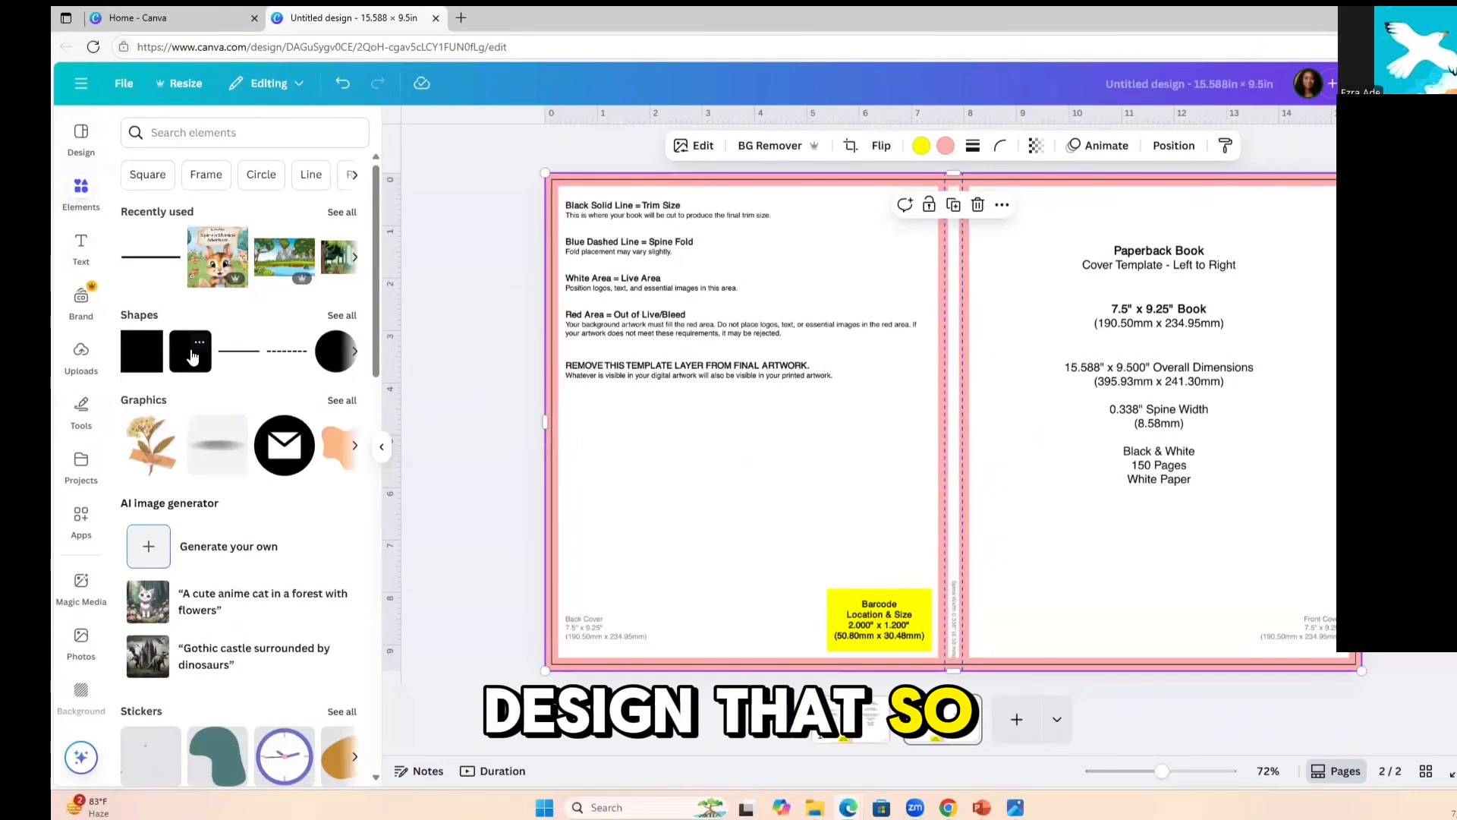
left_click(151, 357)
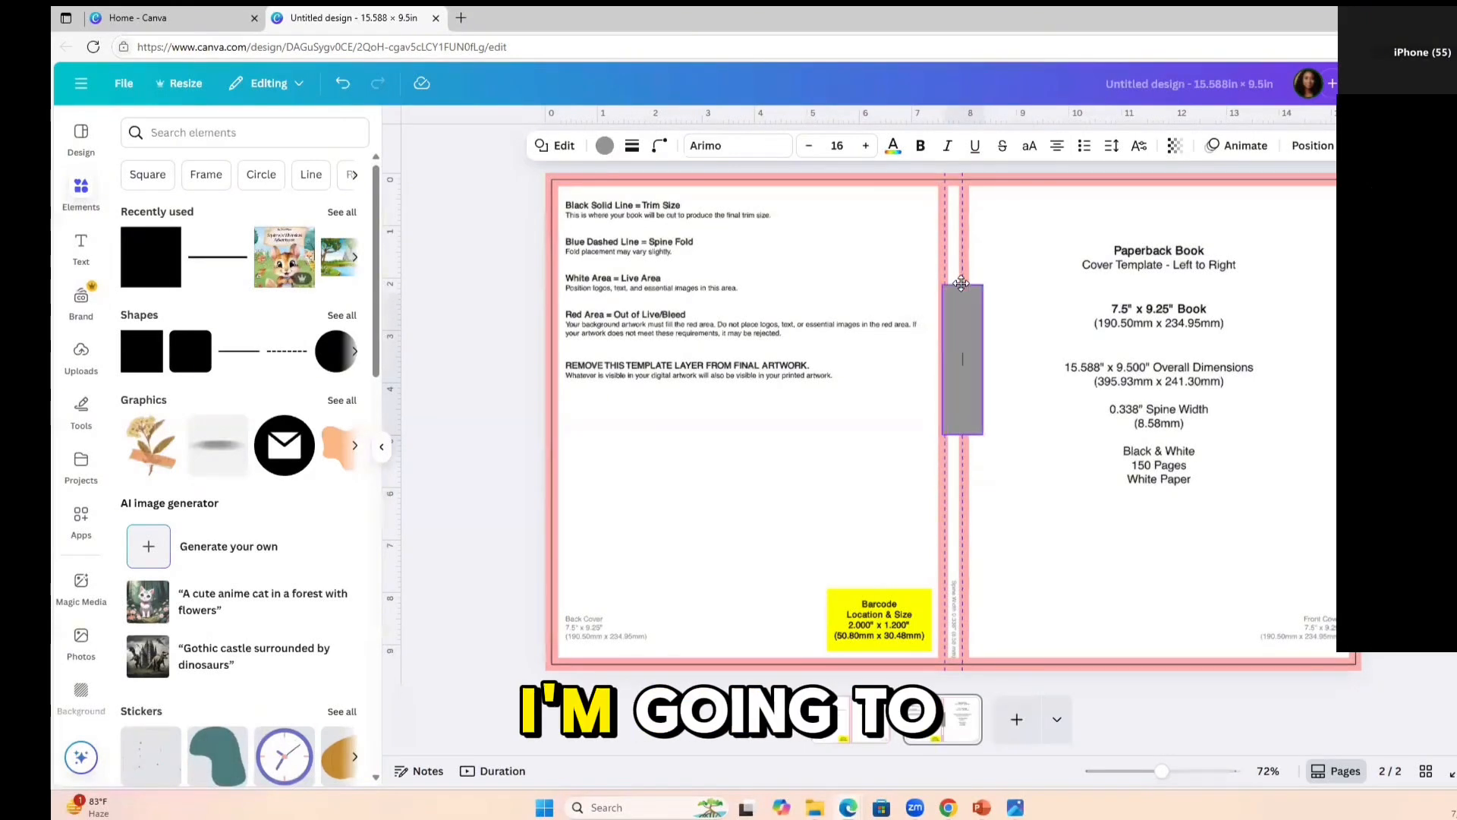
left_click_drag(965, 311, 955, 202)
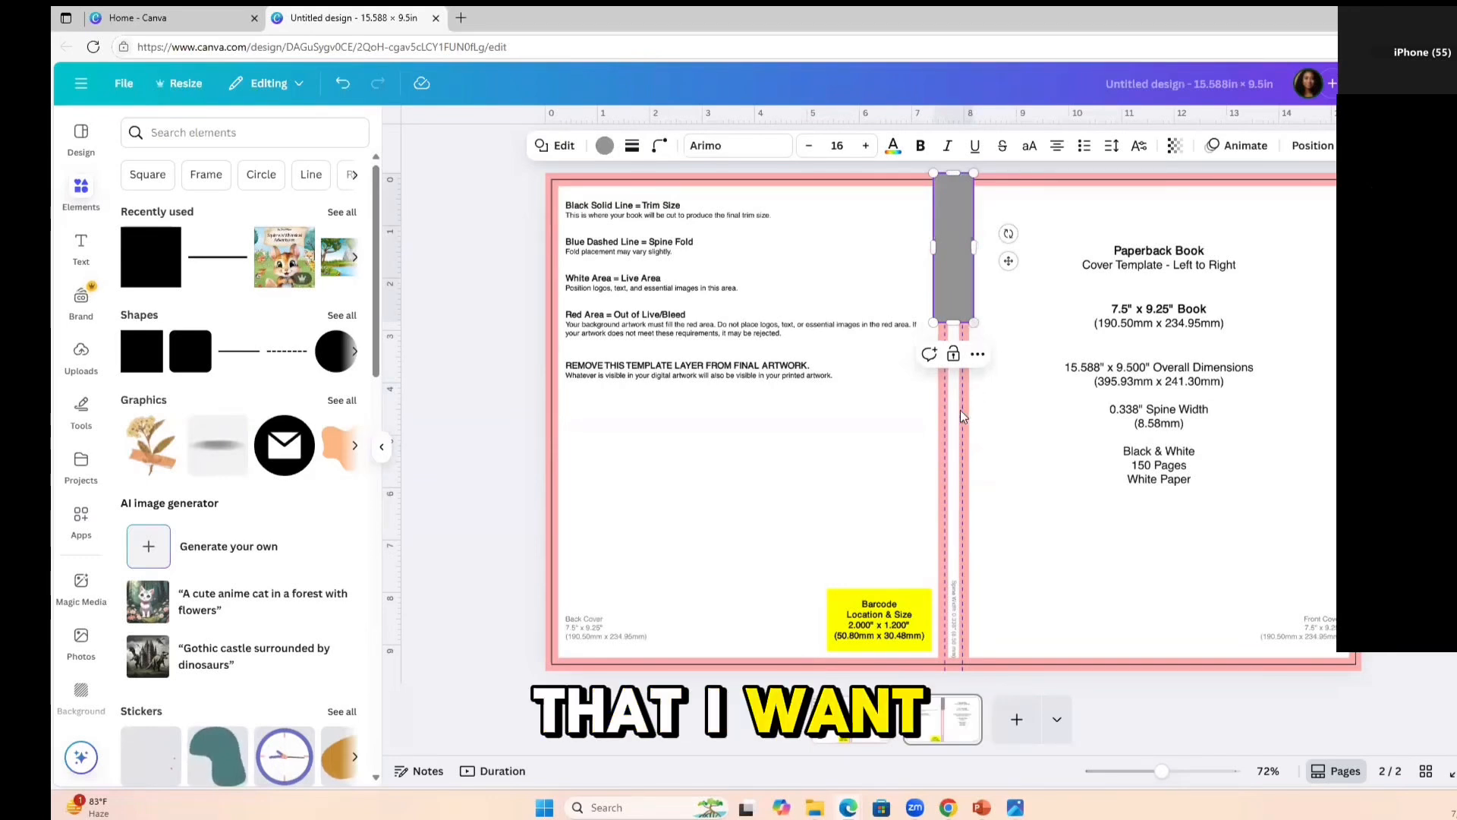
left_click_drag(961, 320, 949, 656)
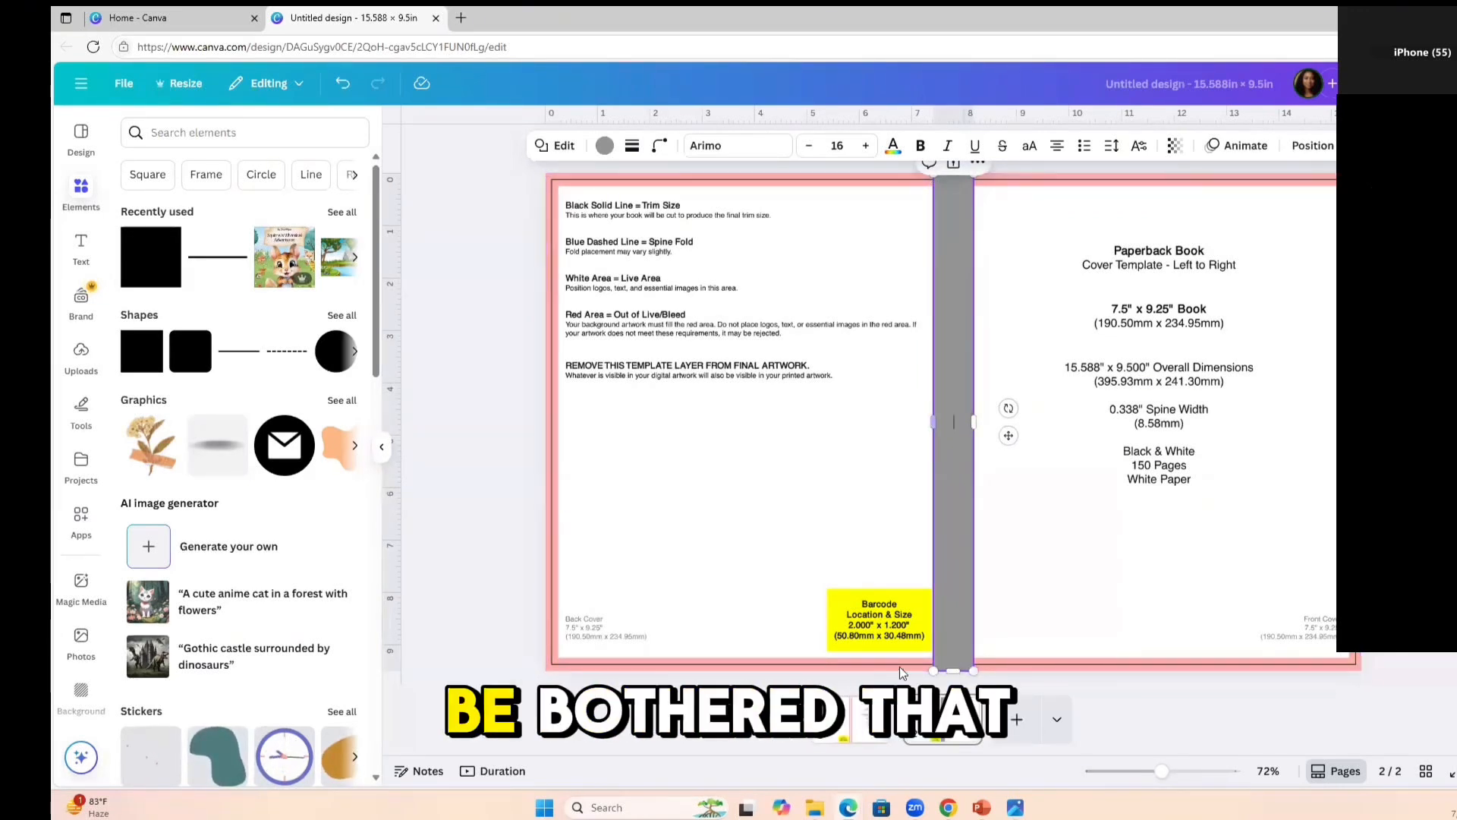
Place another square over the back cover area of page 2 and set its transparency to 53.
left_click(926, 273)
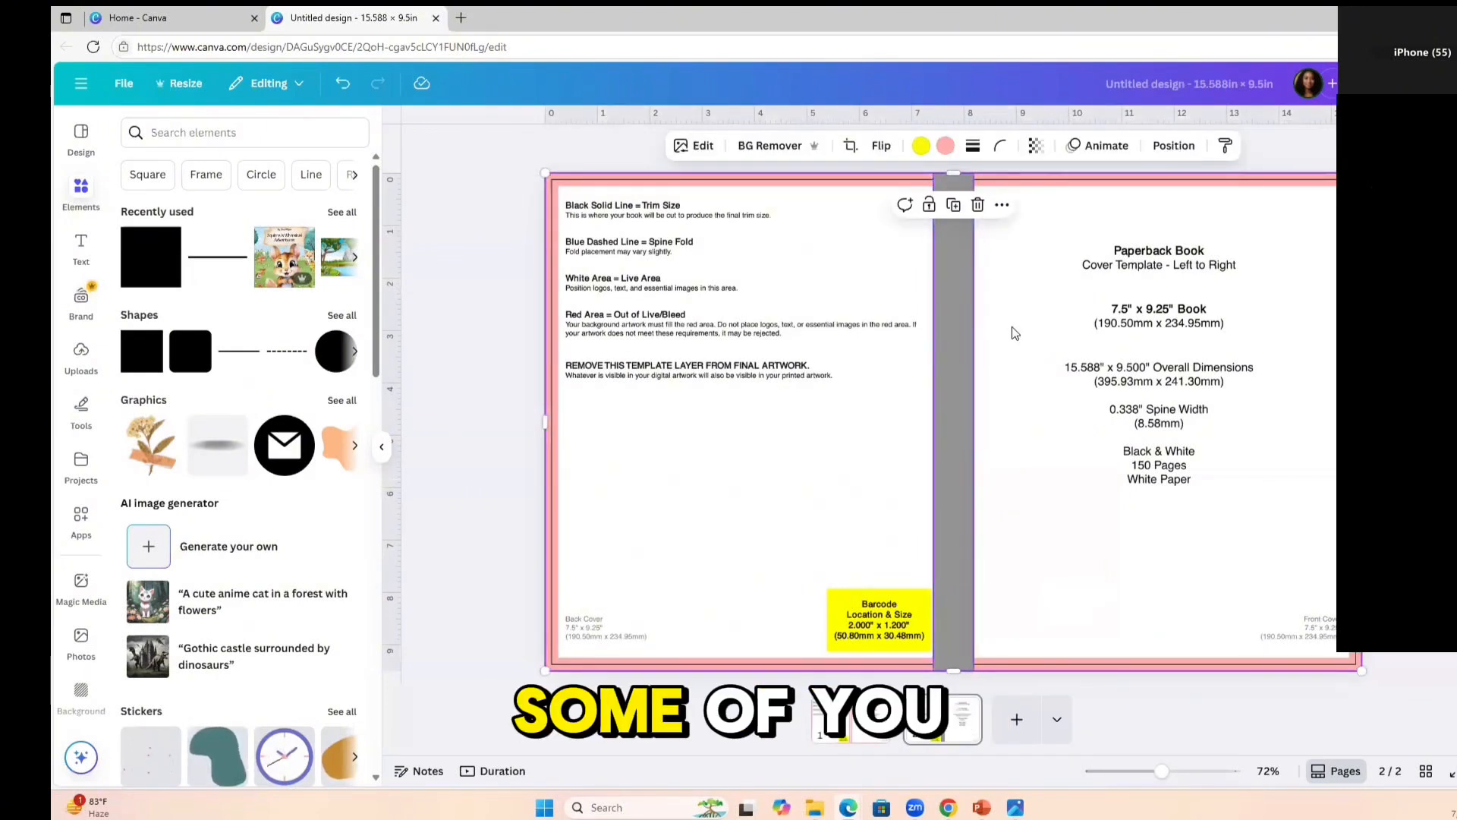
left_click(954, 344)
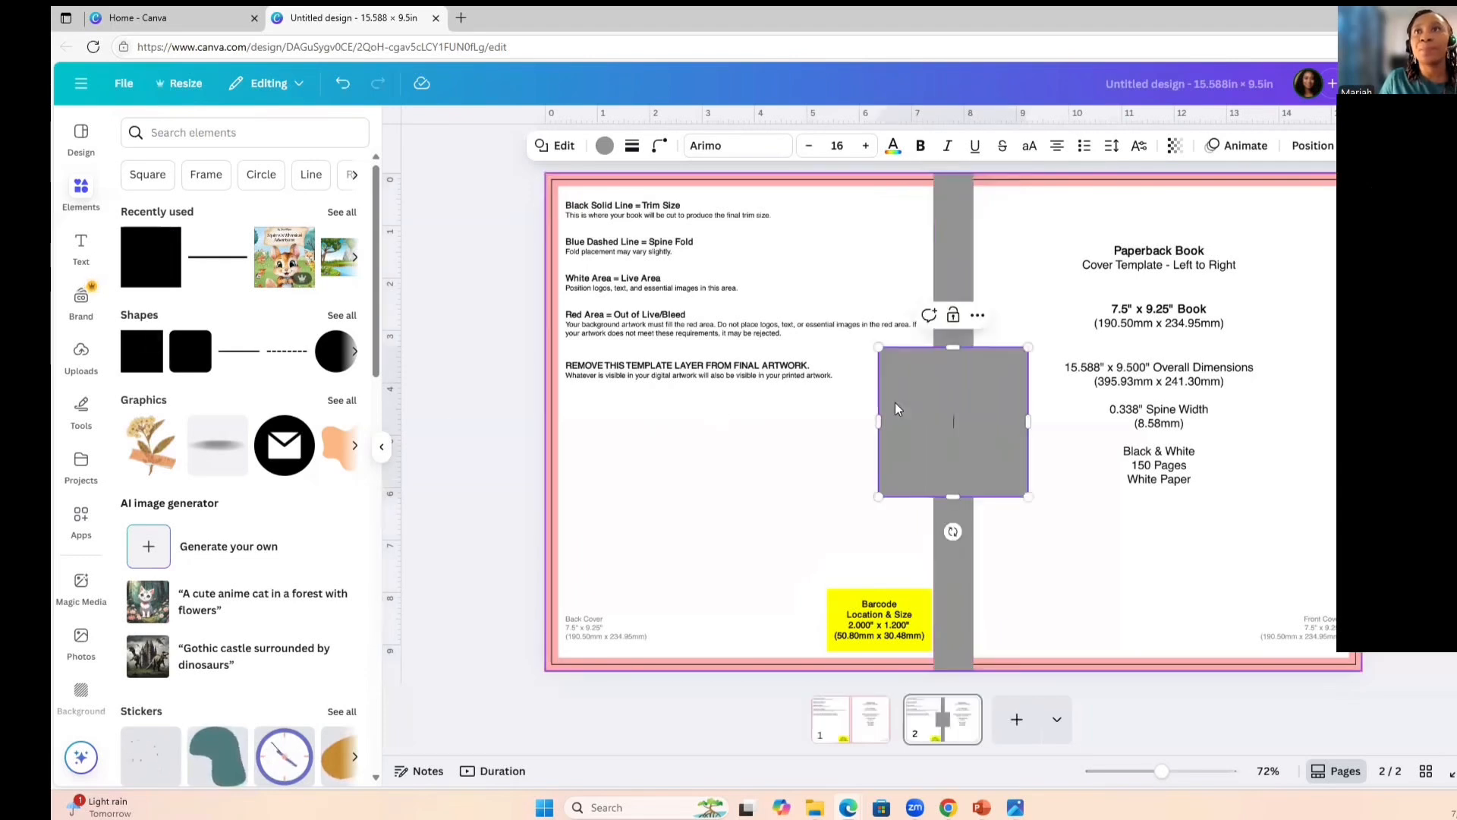
left_click_drag(883, 358, 666, 265)
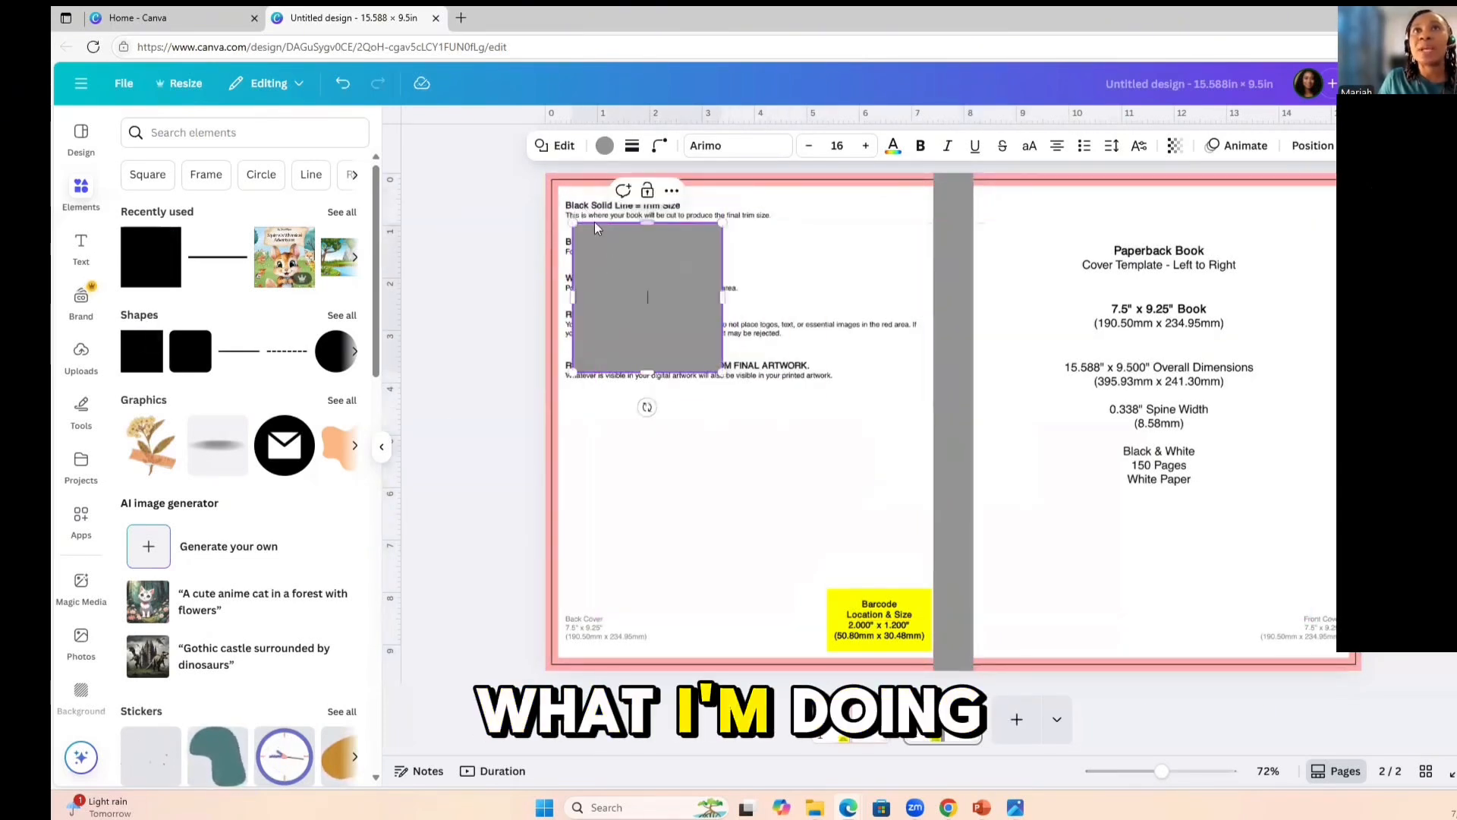
right_click(644, 300)
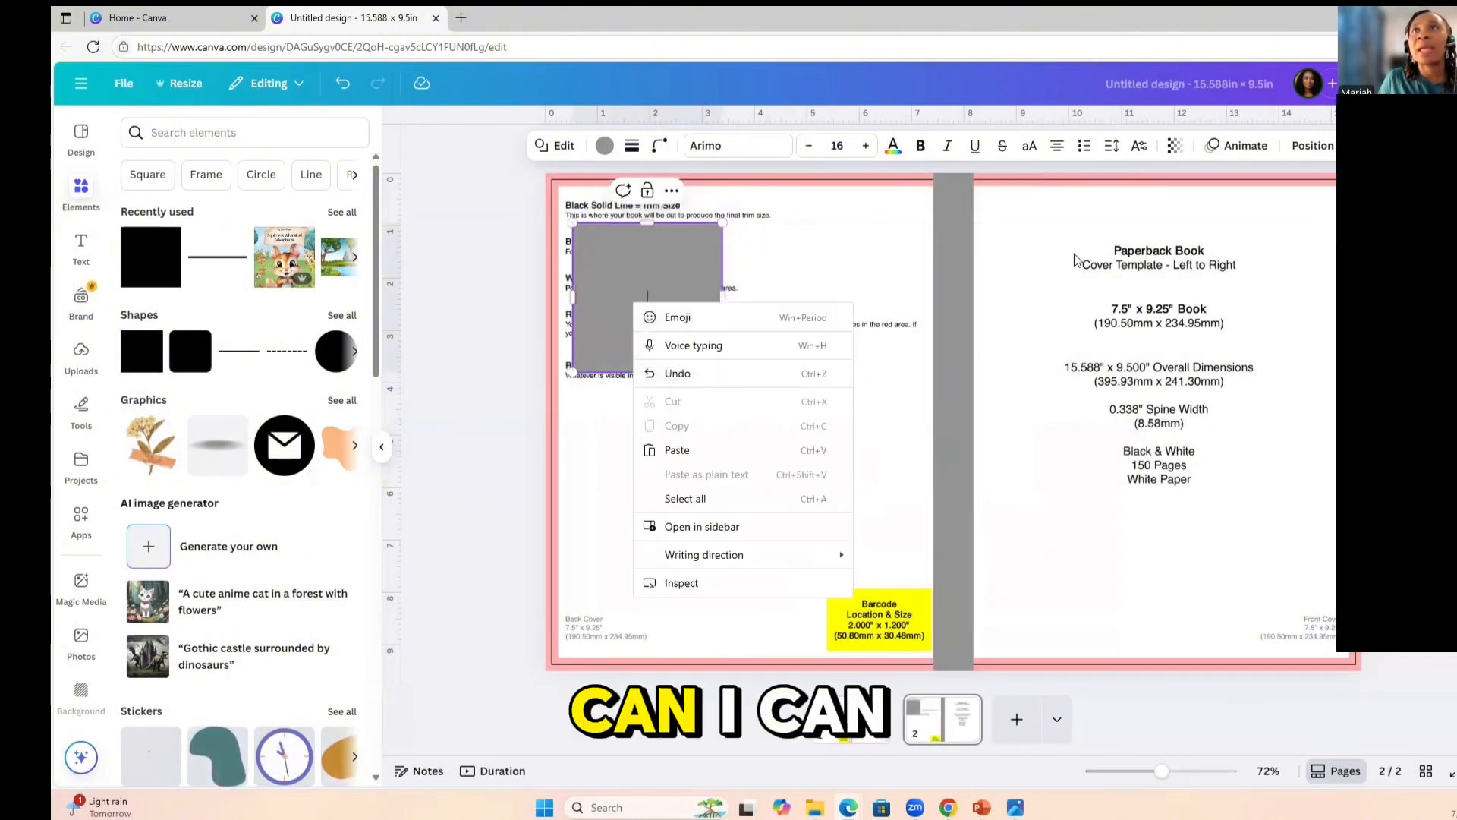
left_click(662, 287)
left_click(662, 287)
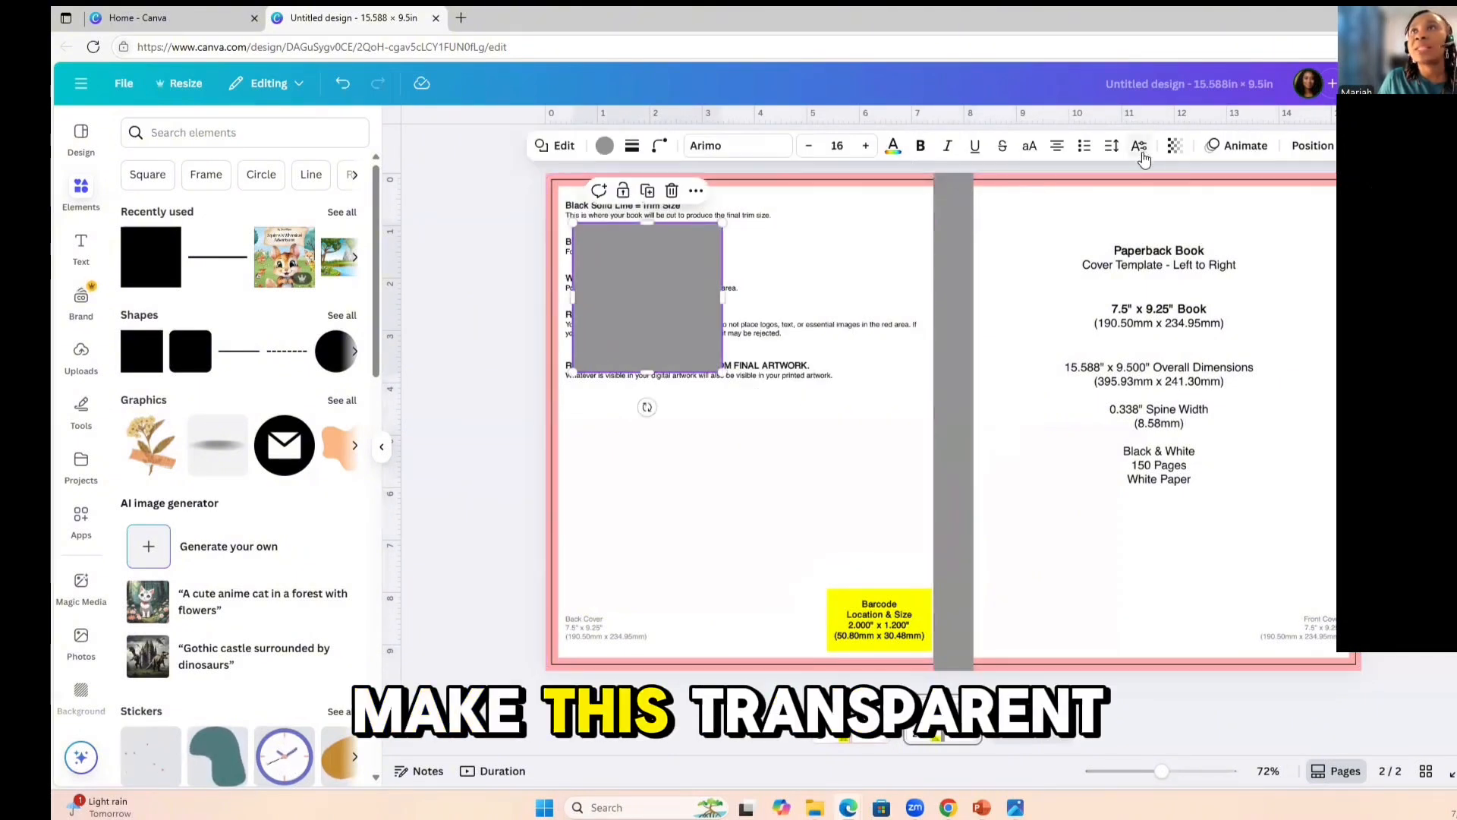
left_click(1175, 146)
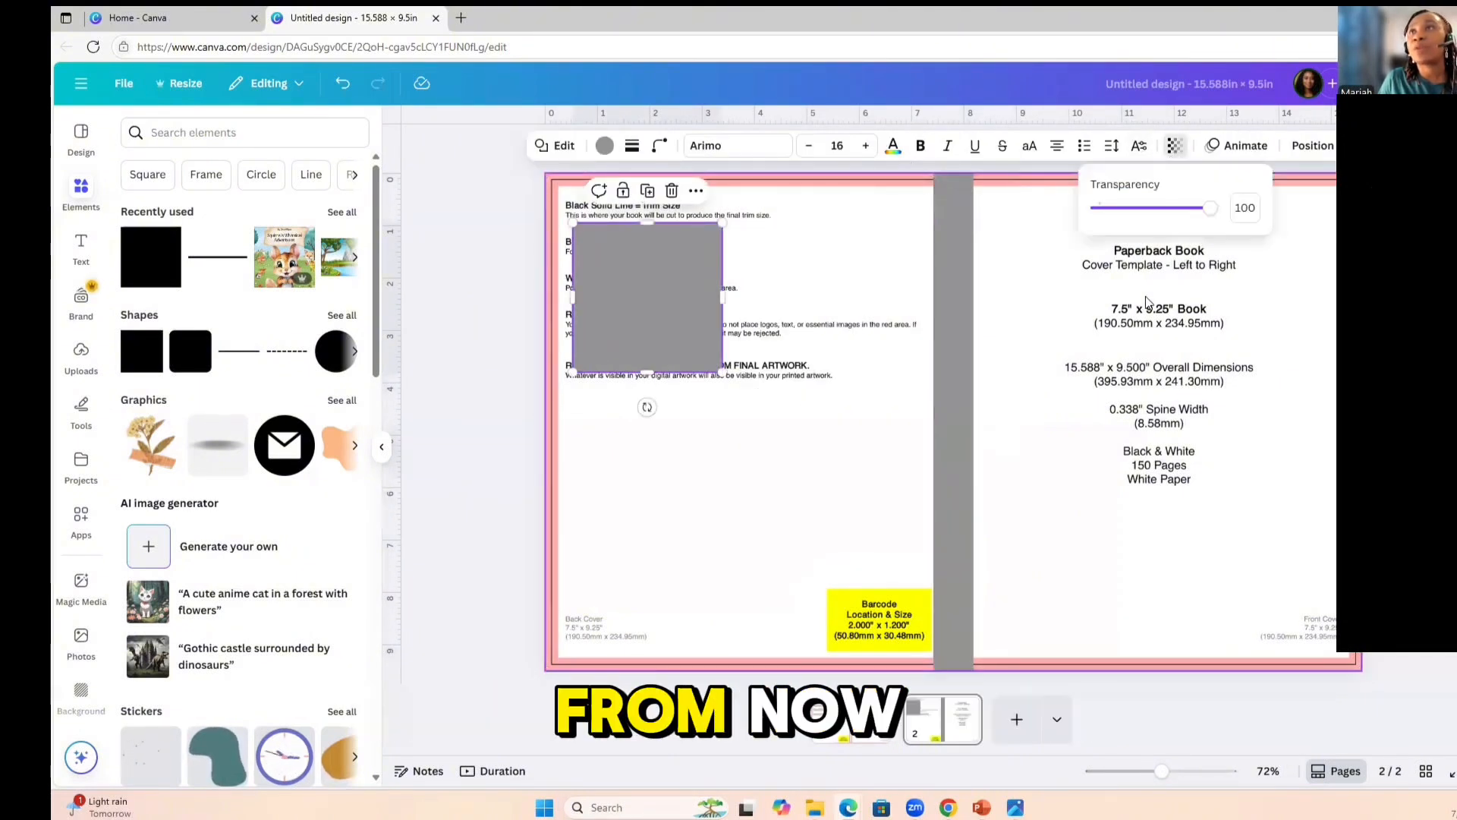
left_click(1151, 213)
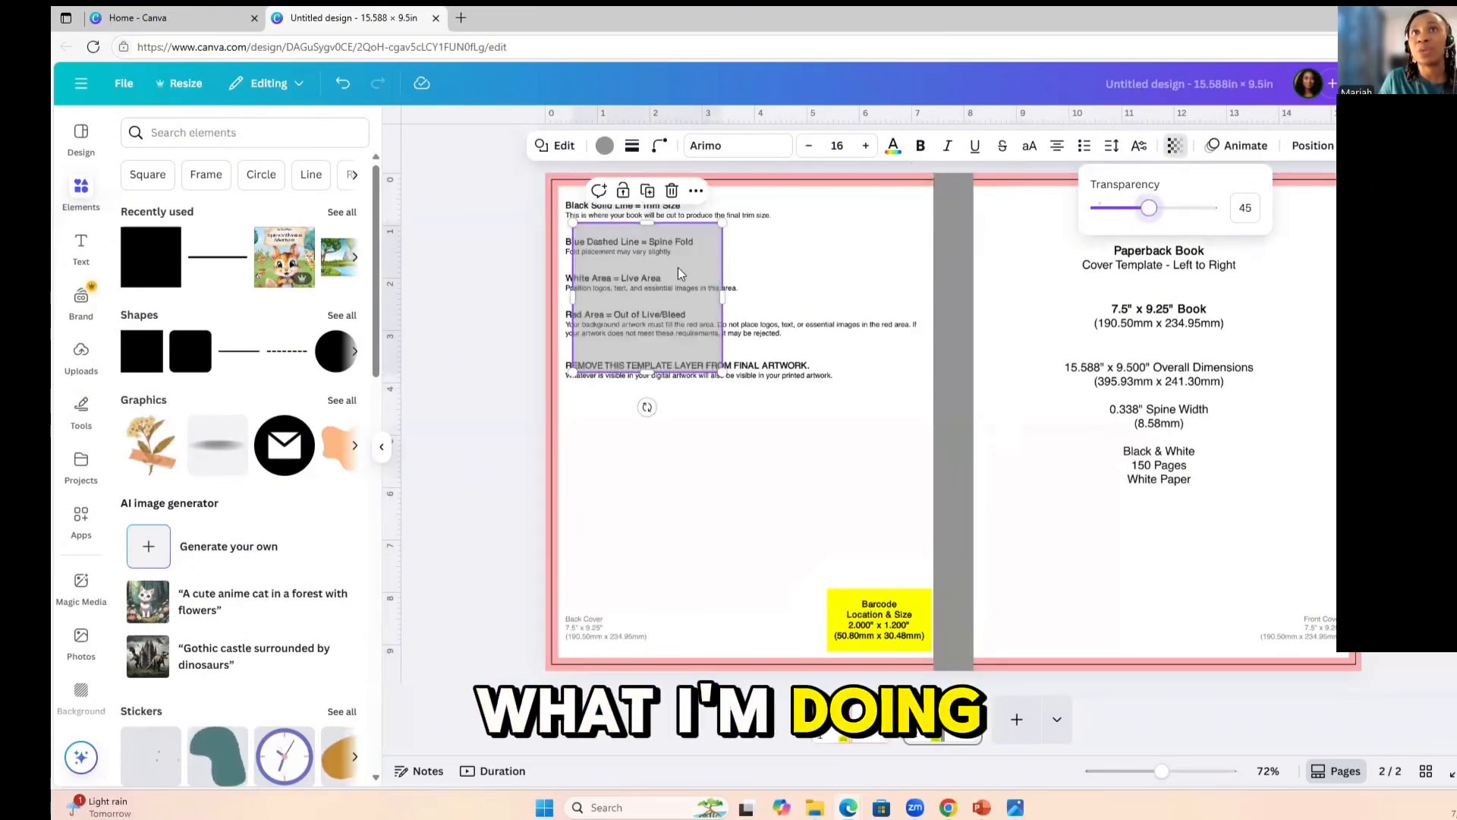
left_click(1159, 213)
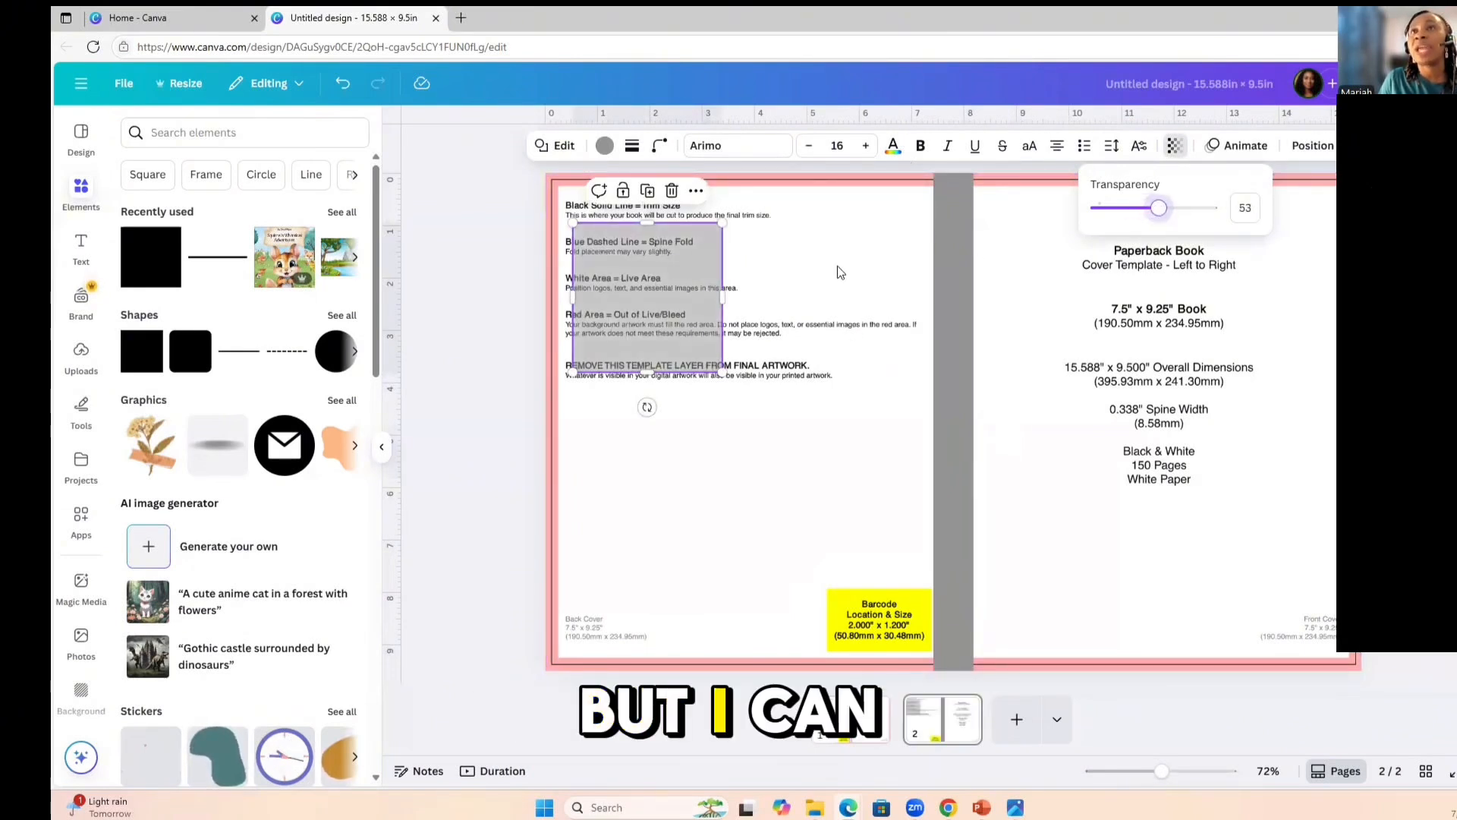
Stretch the semi-transparent square to cover the whole back cover, from the page's outer edges to the spine.
left_click_drag(723, 376, 930, 653)
left_click_drag(751, 222, 662, 180)
left_click_drag(573, 420, 554, 422)
left_click_drag(555, 645, 545, 670)
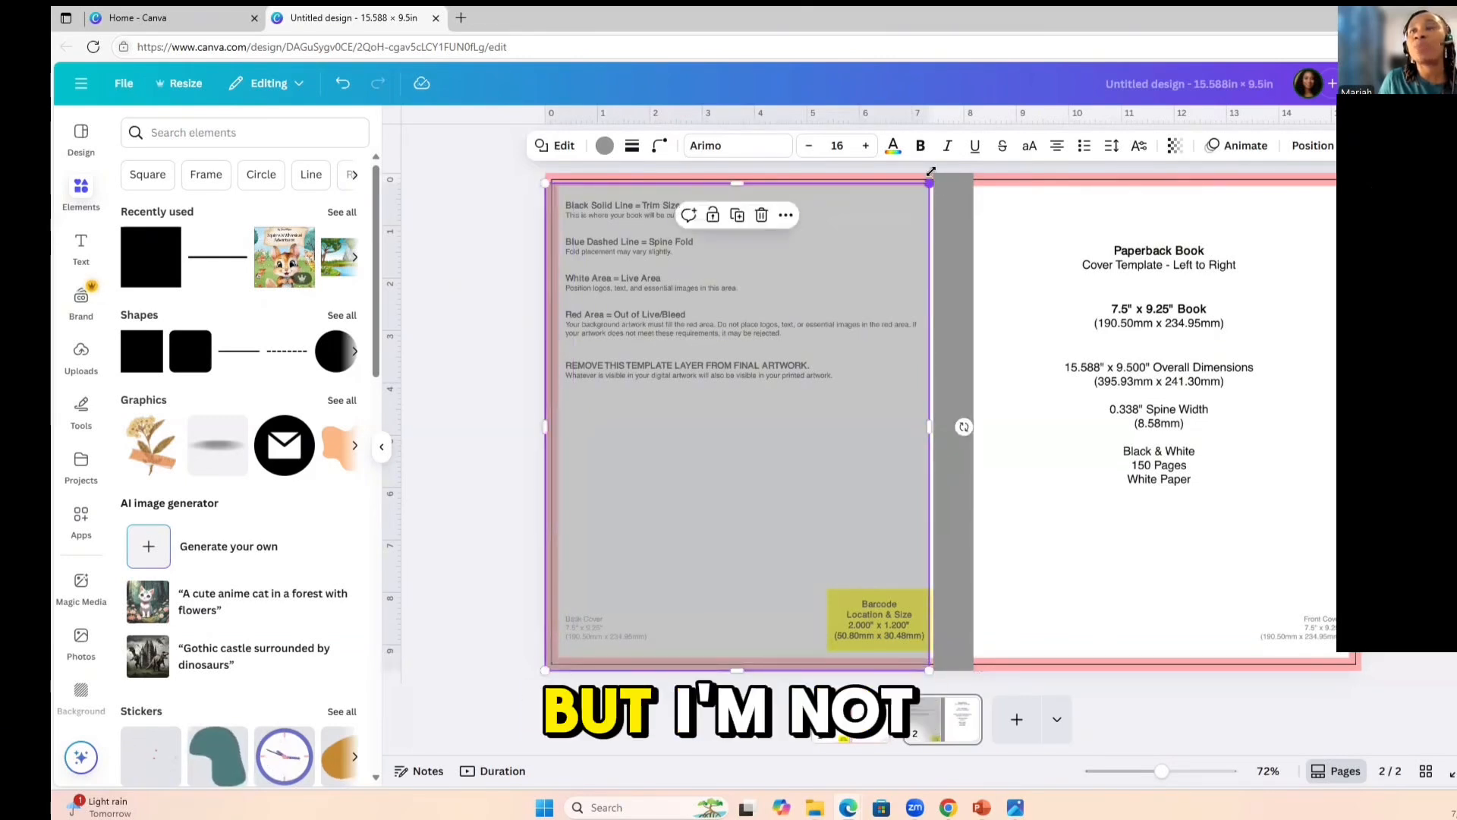
left_click_drag(927, 179, 933, 173)
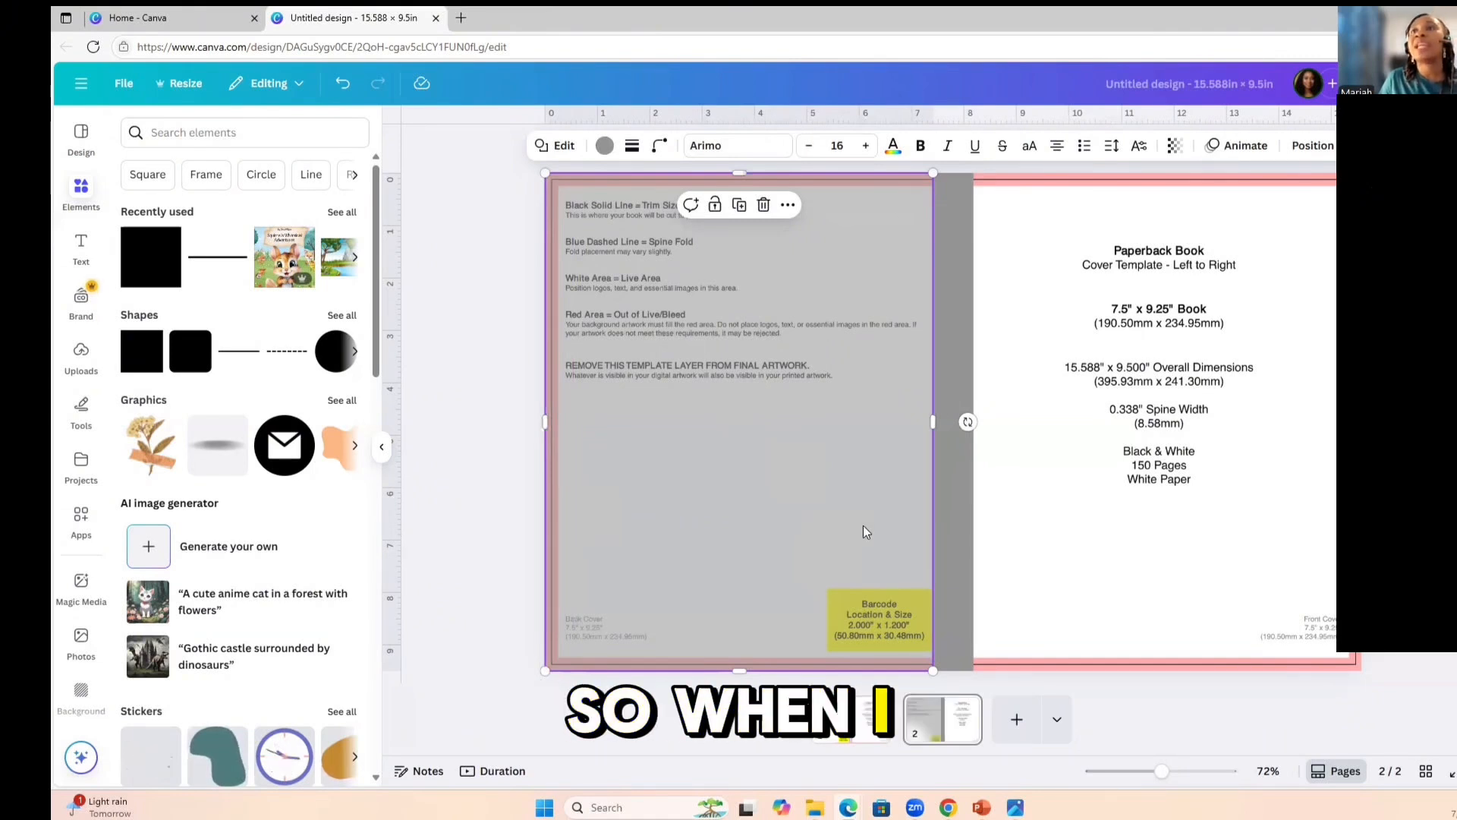
Copy the semi-transparent back cover square and place the copy over the front cover beside the spine.
double_click(920, 565)
key("Escape")
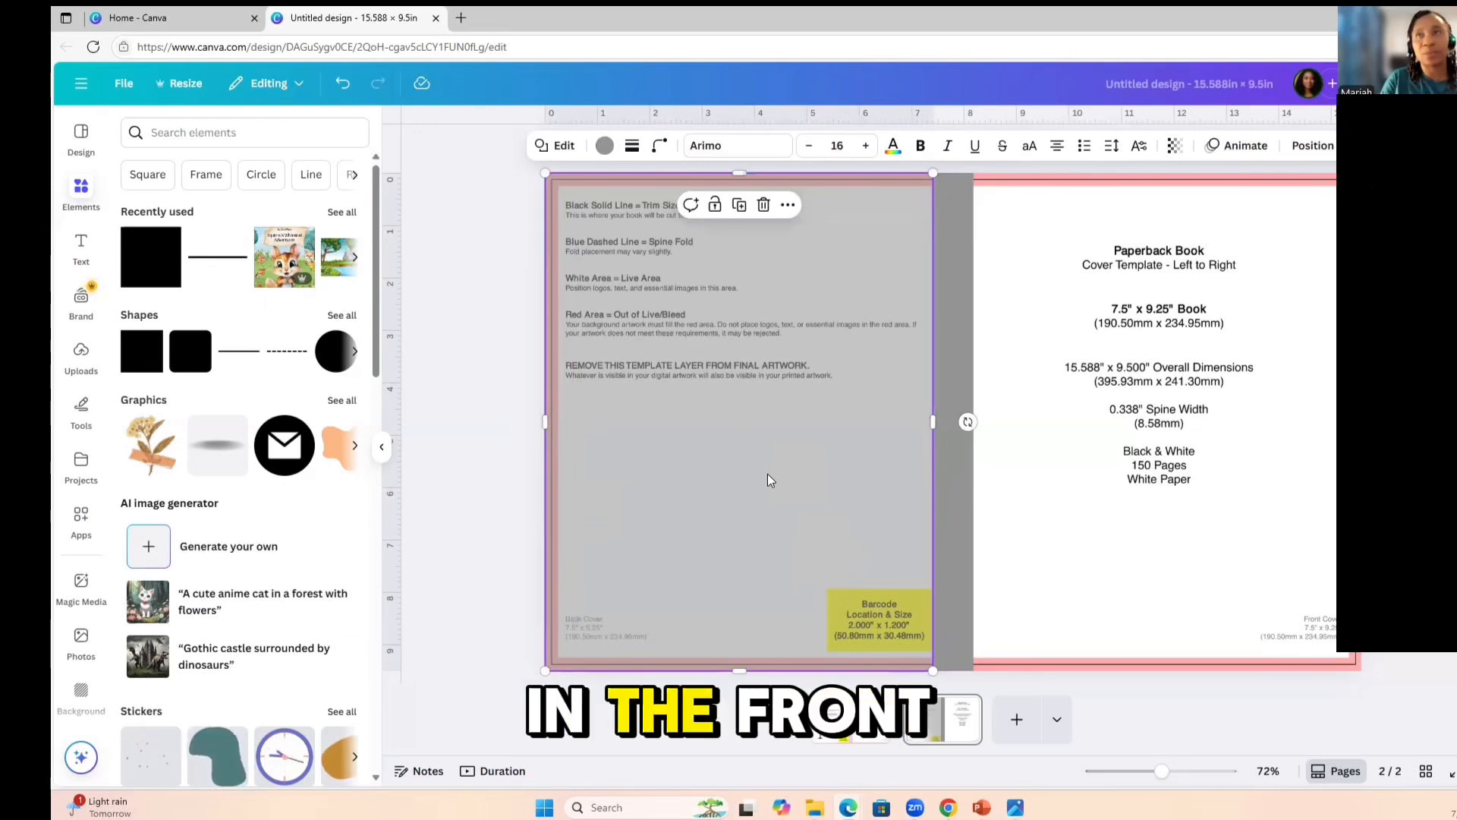
key("ctrl+v")
left_click_drag(763, 504, 1110, 510)
left_click(846, 559)
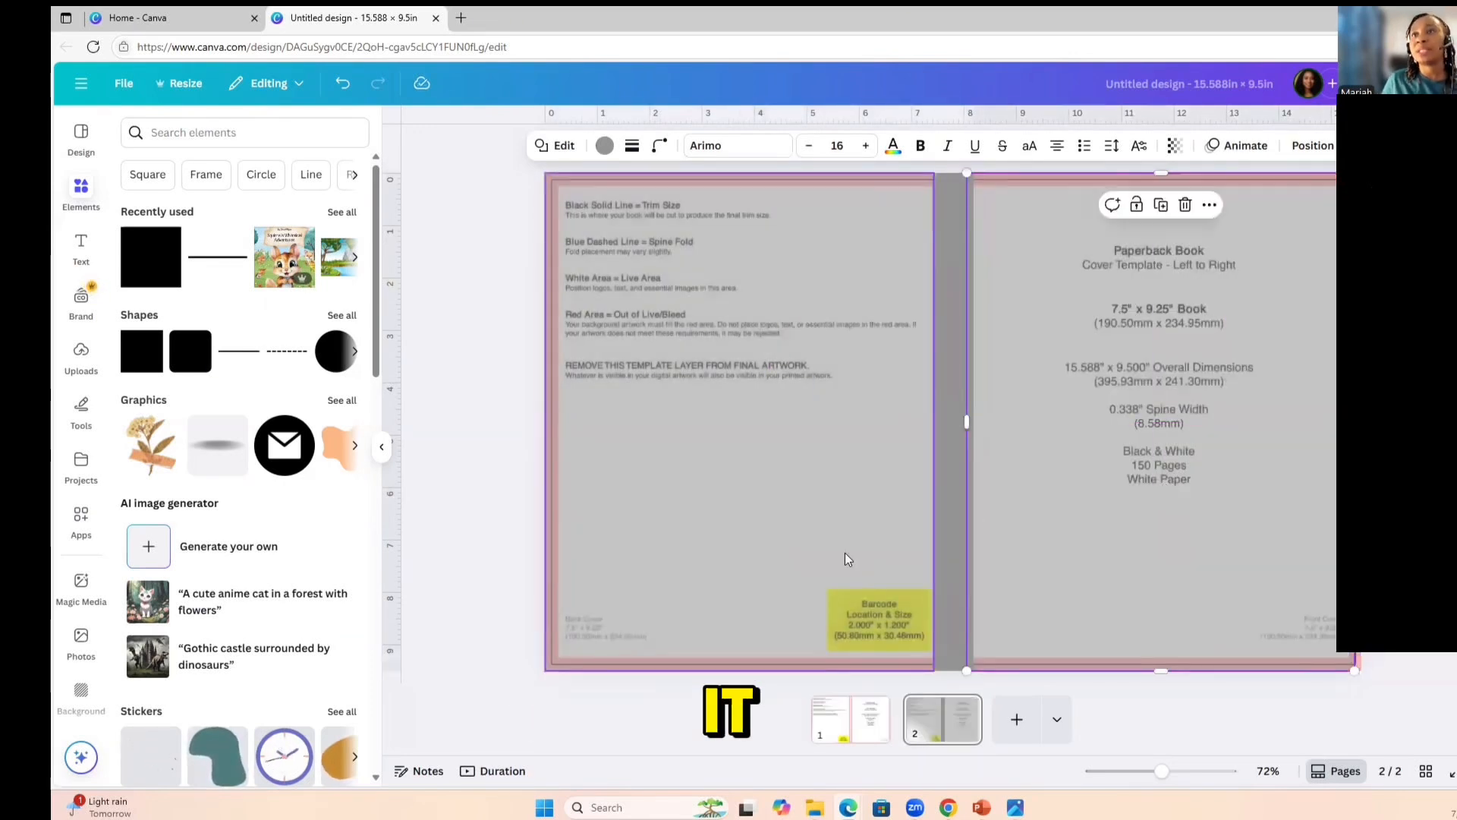
left_click(980, 687)
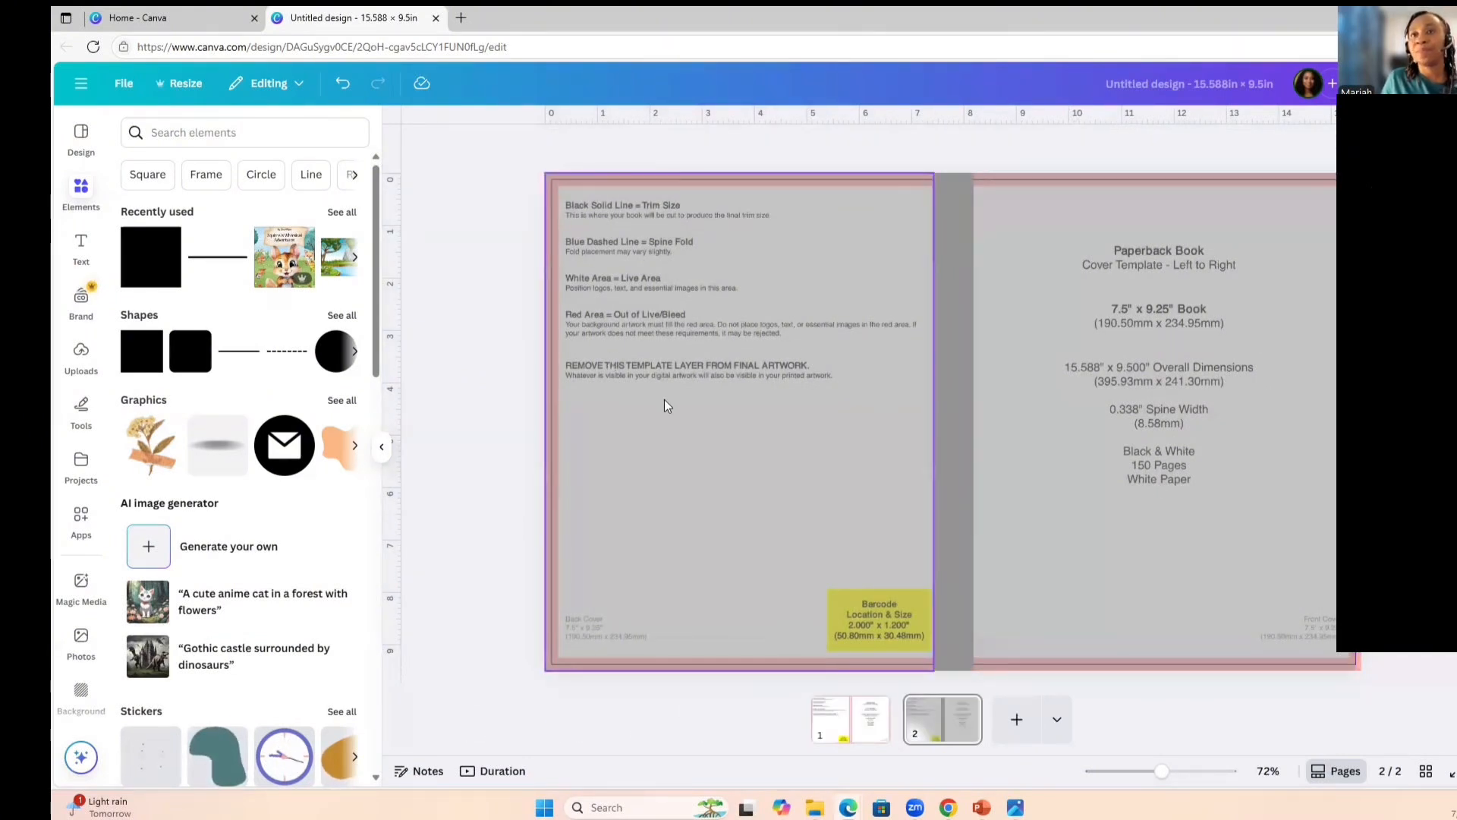
left_click(221, 134)
type("j")
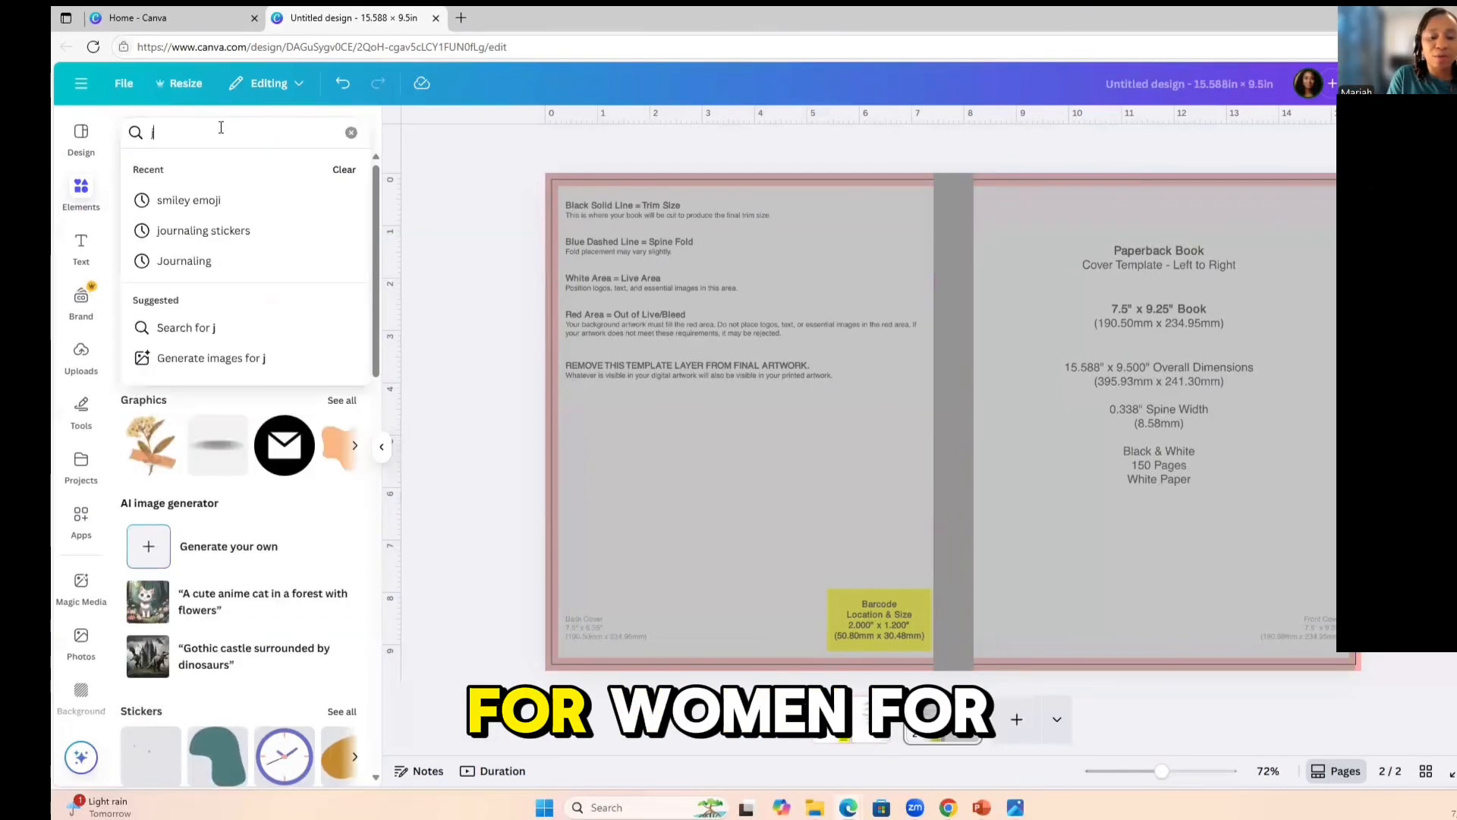
type("pourl")
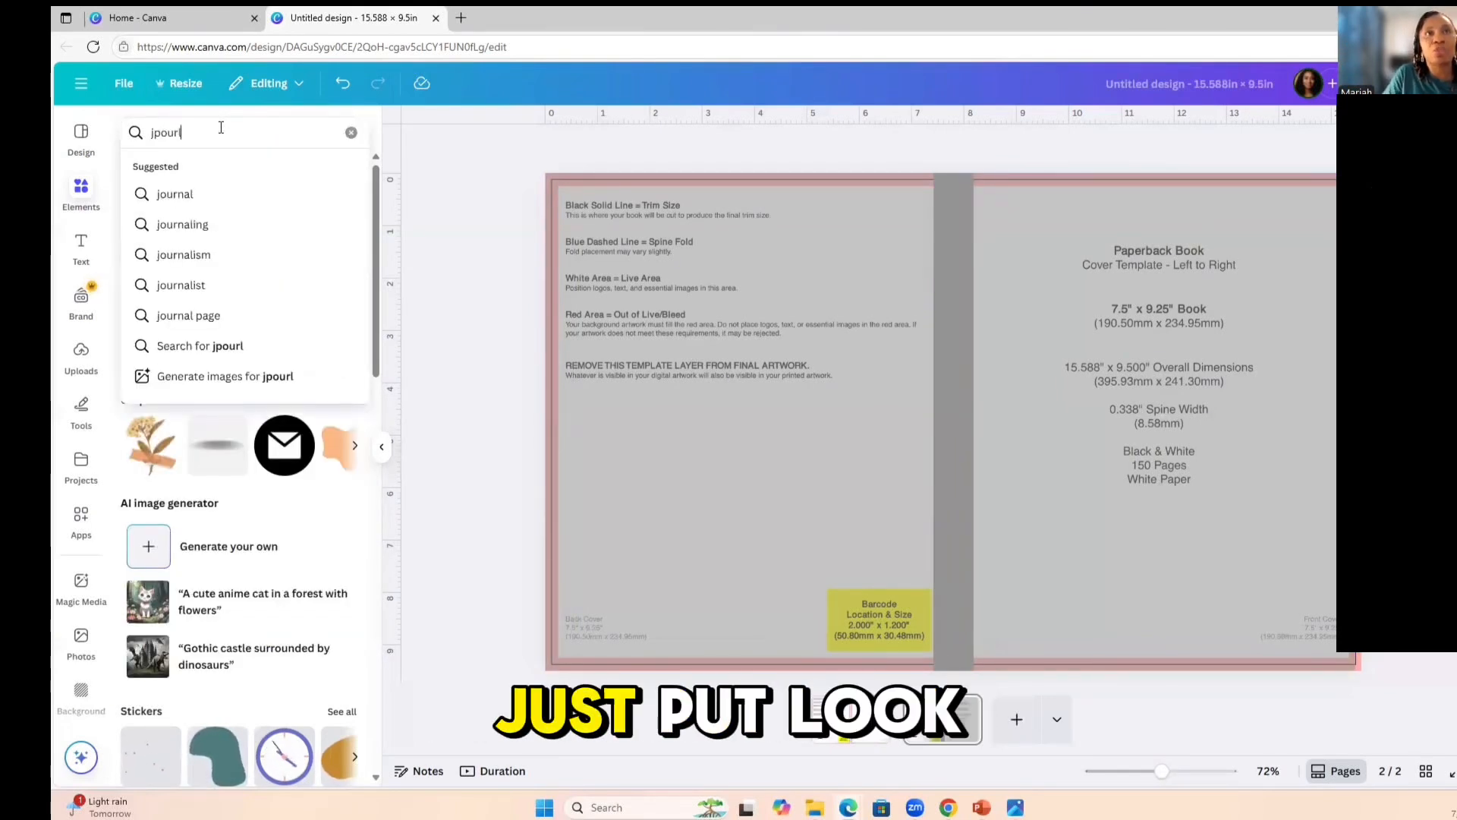
key("BackSpace")
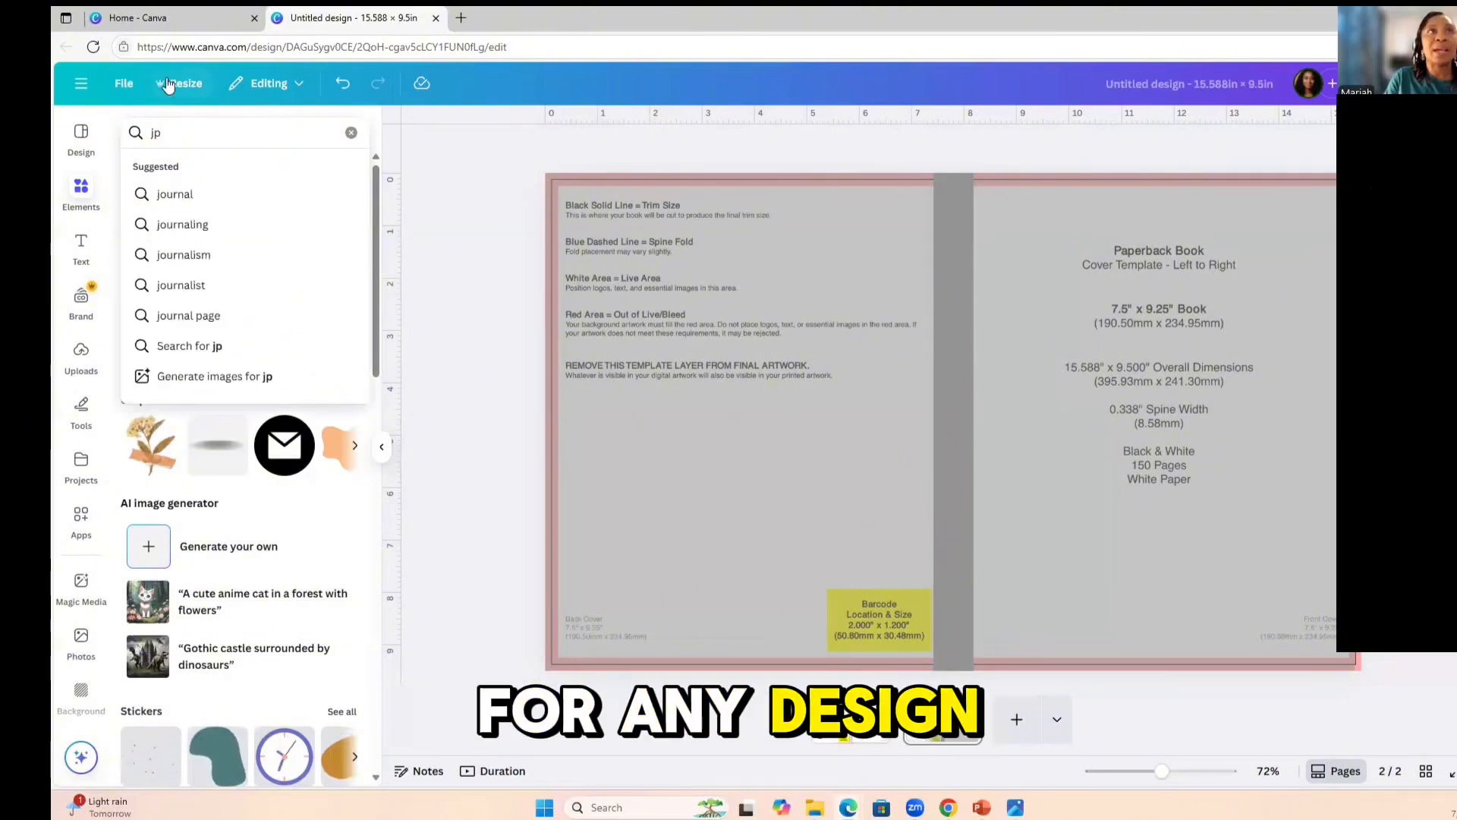
key("BackSpace")
key("BackSpace")
type("women")
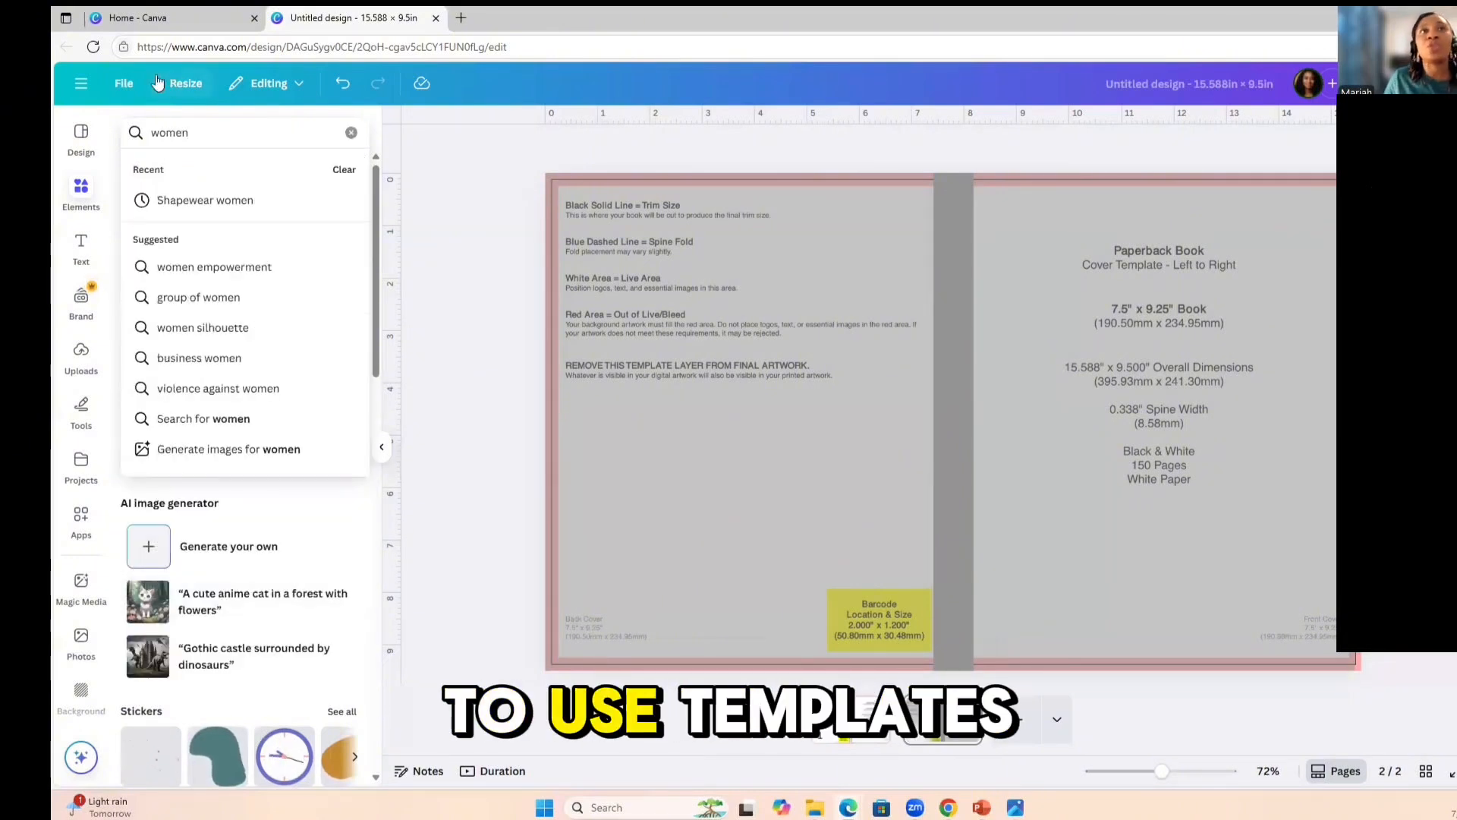
left_click(351, 132)
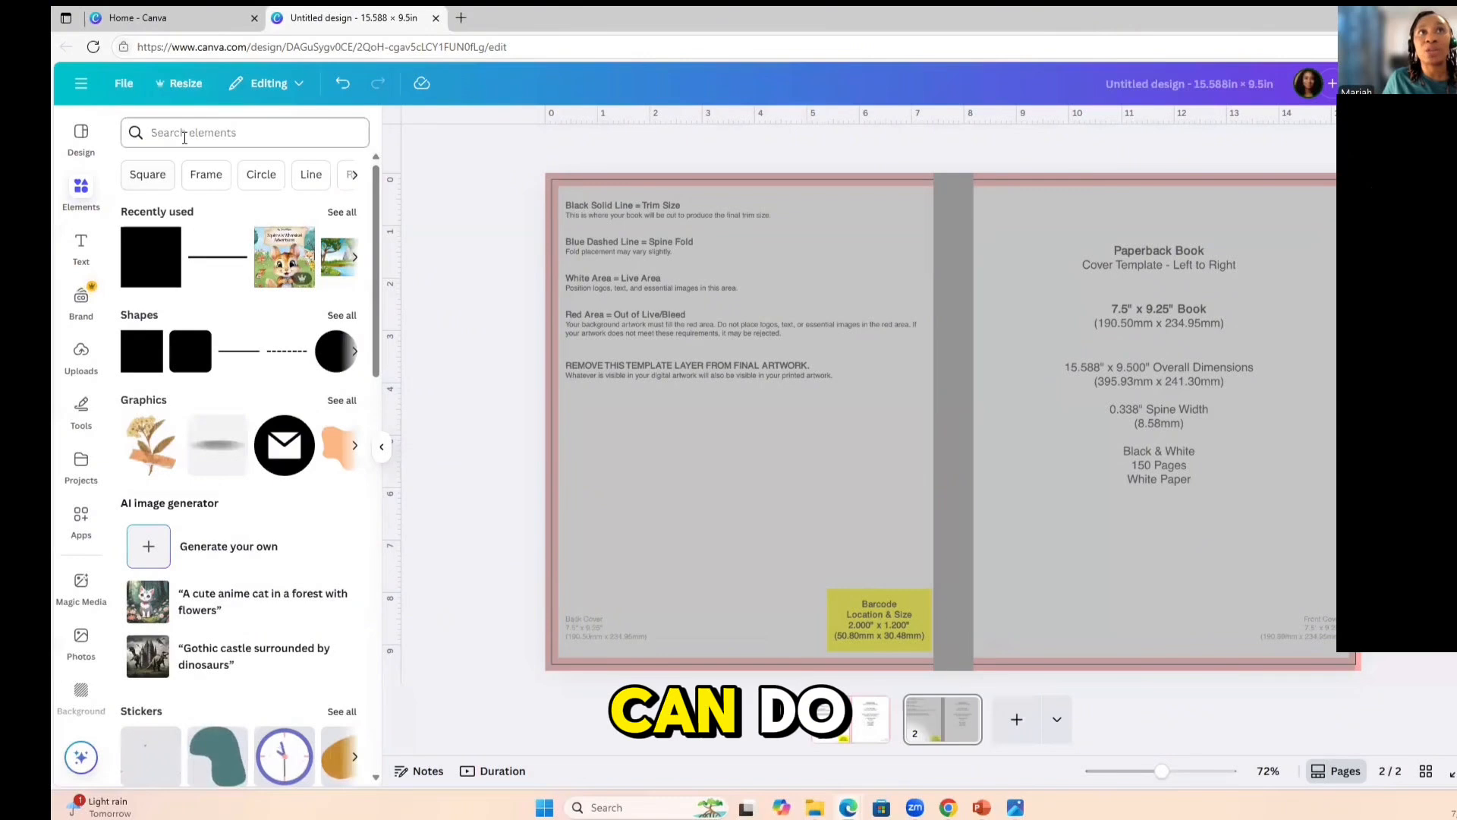
Search the design elements for "journal cover".
left_click(185, 134)
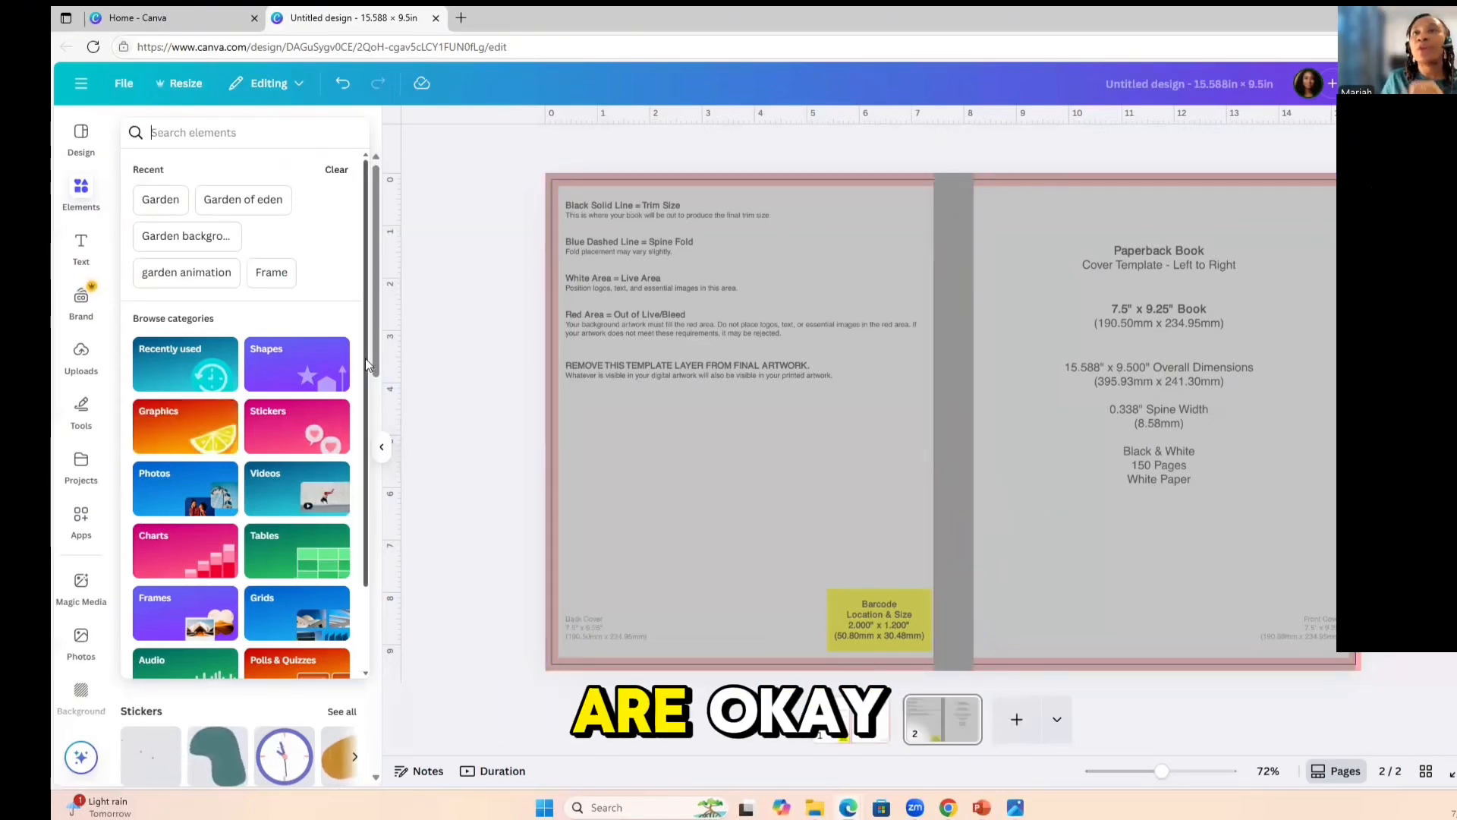
left_click(206, 133)
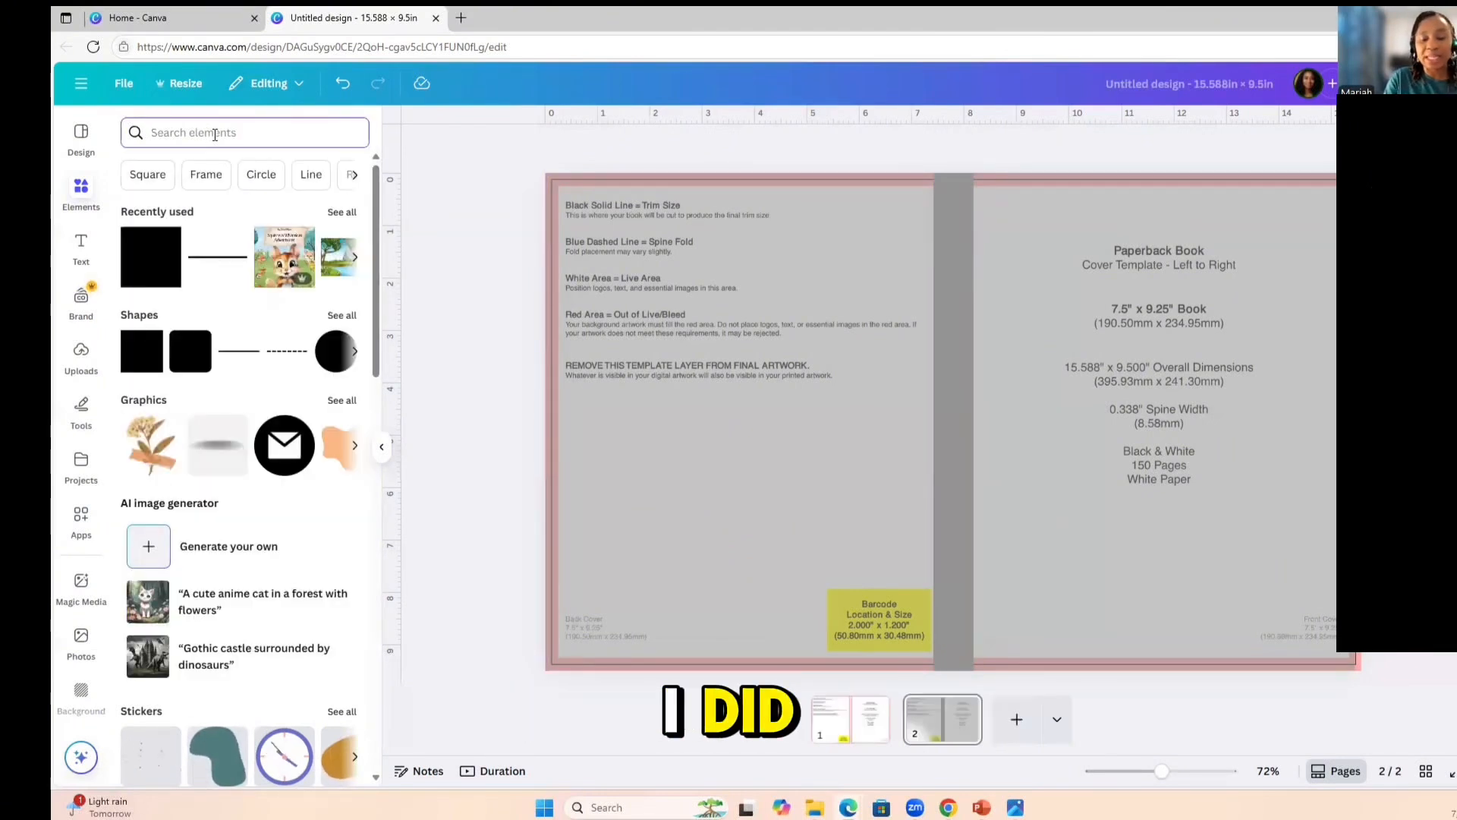
type("jpur")
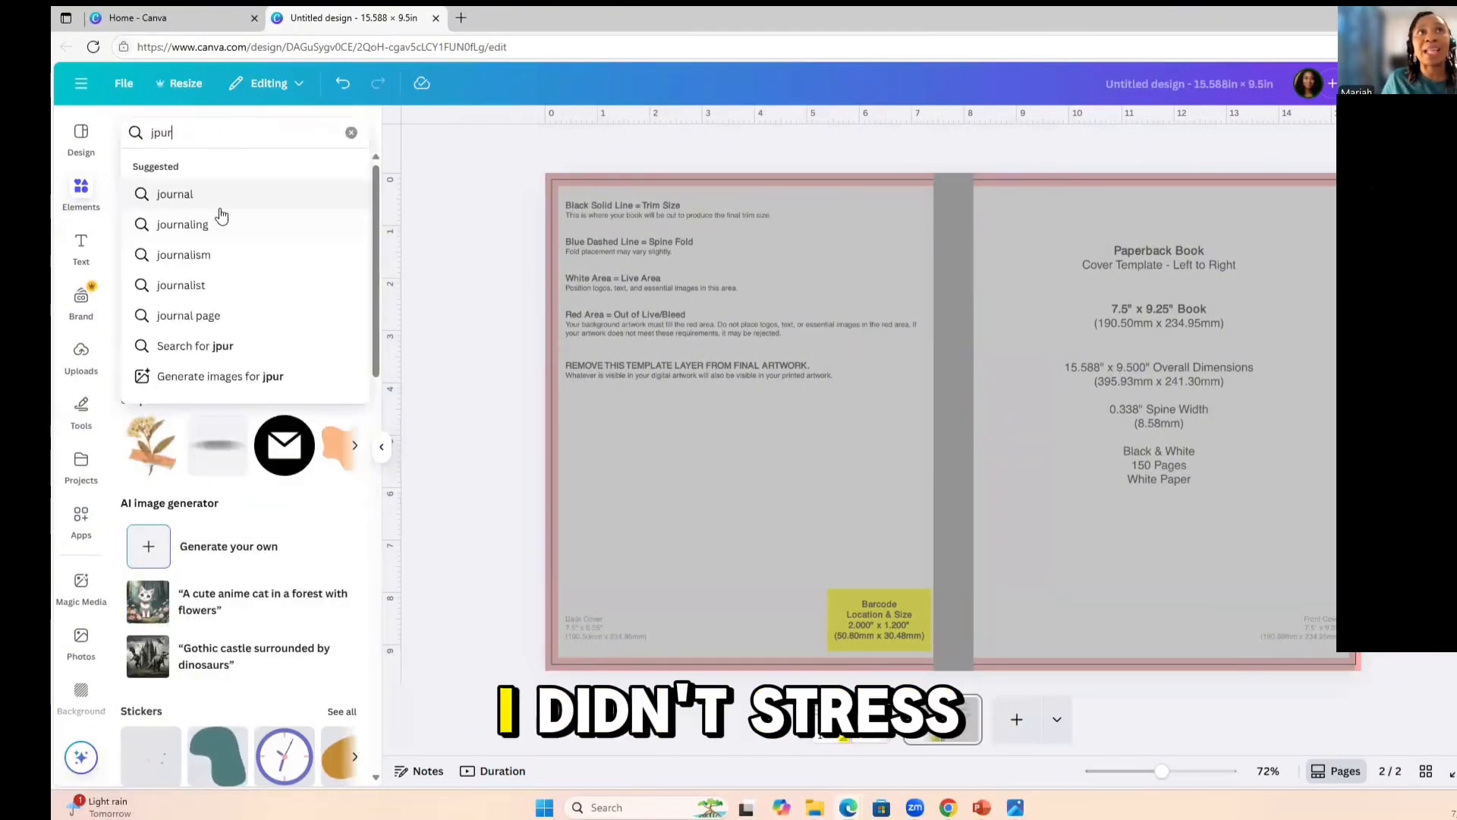
key("BackSpace")
key("BackSpace")
key("BackSpace")
type("ournl")
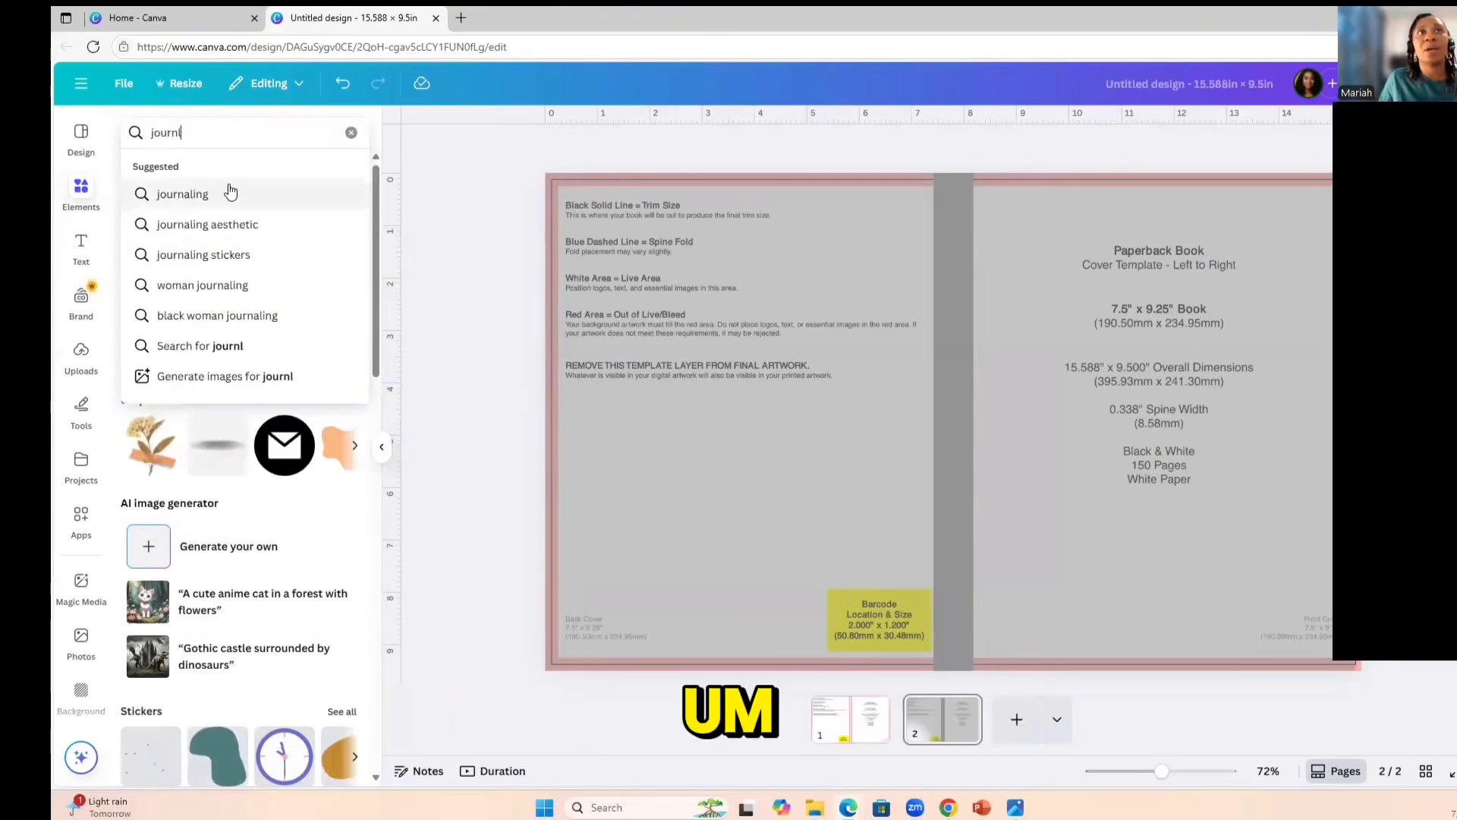
key("BackSpace")
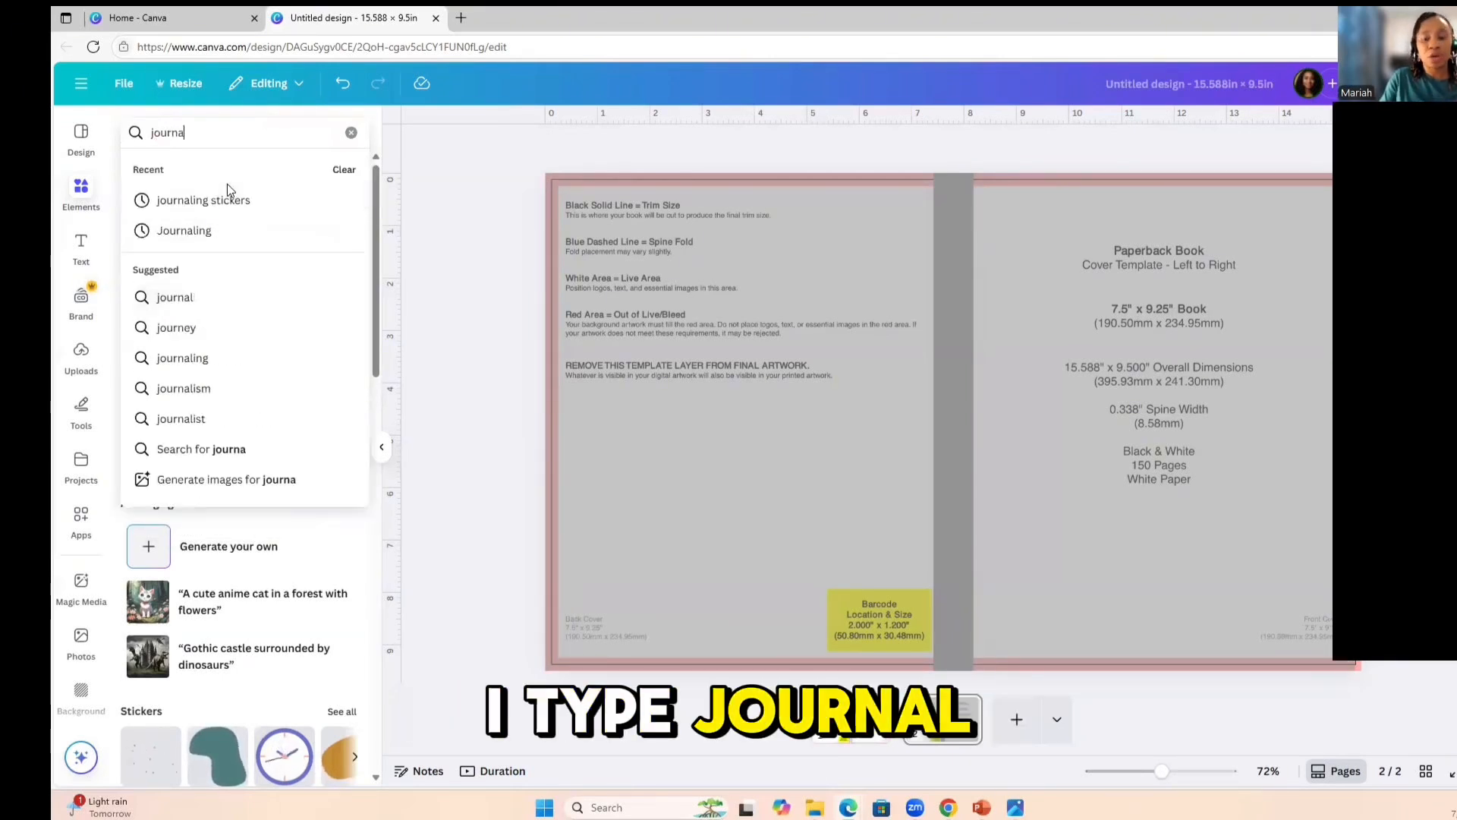
type("al co")
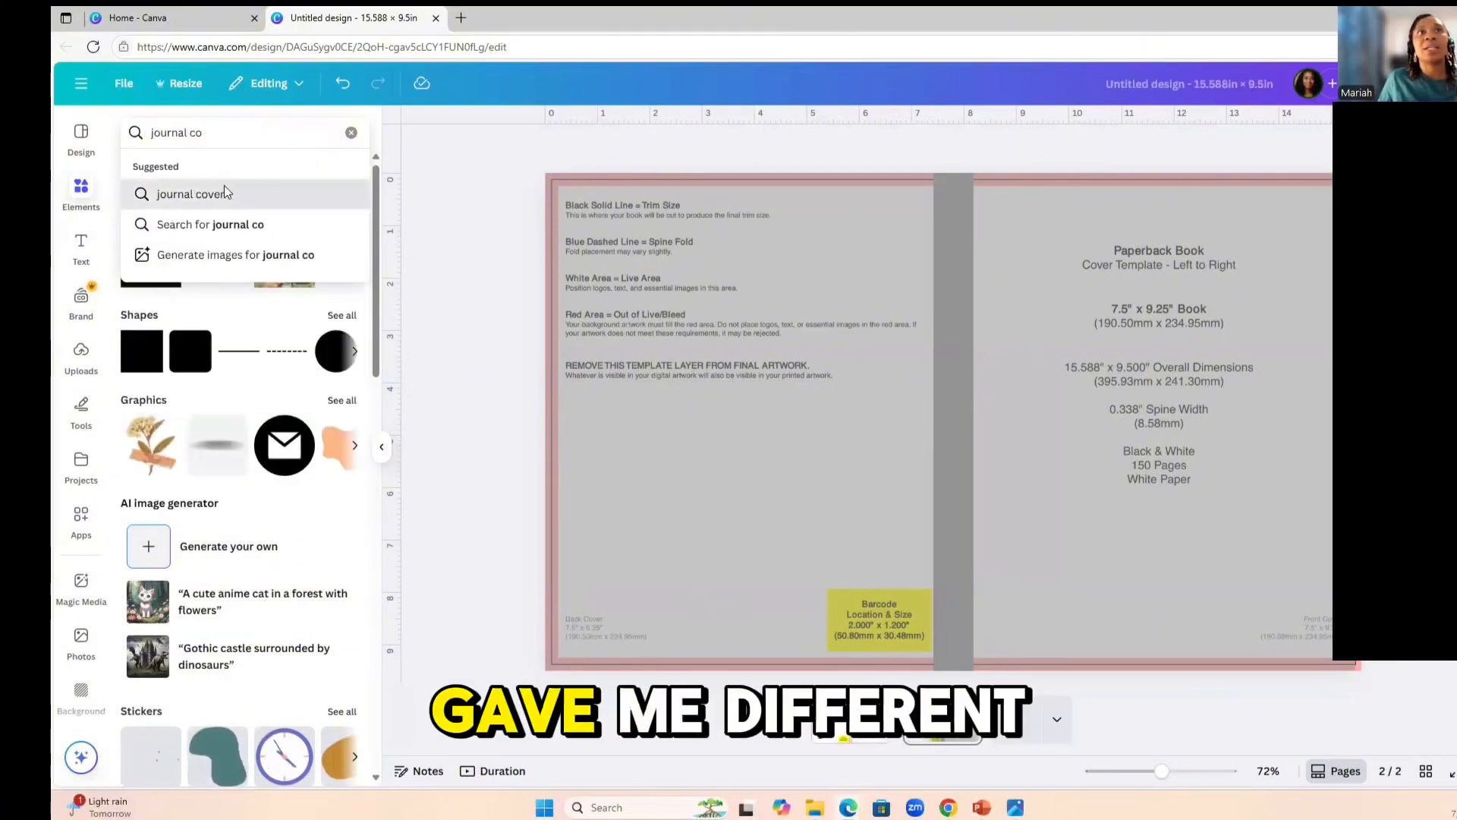
left_click(227, 193)
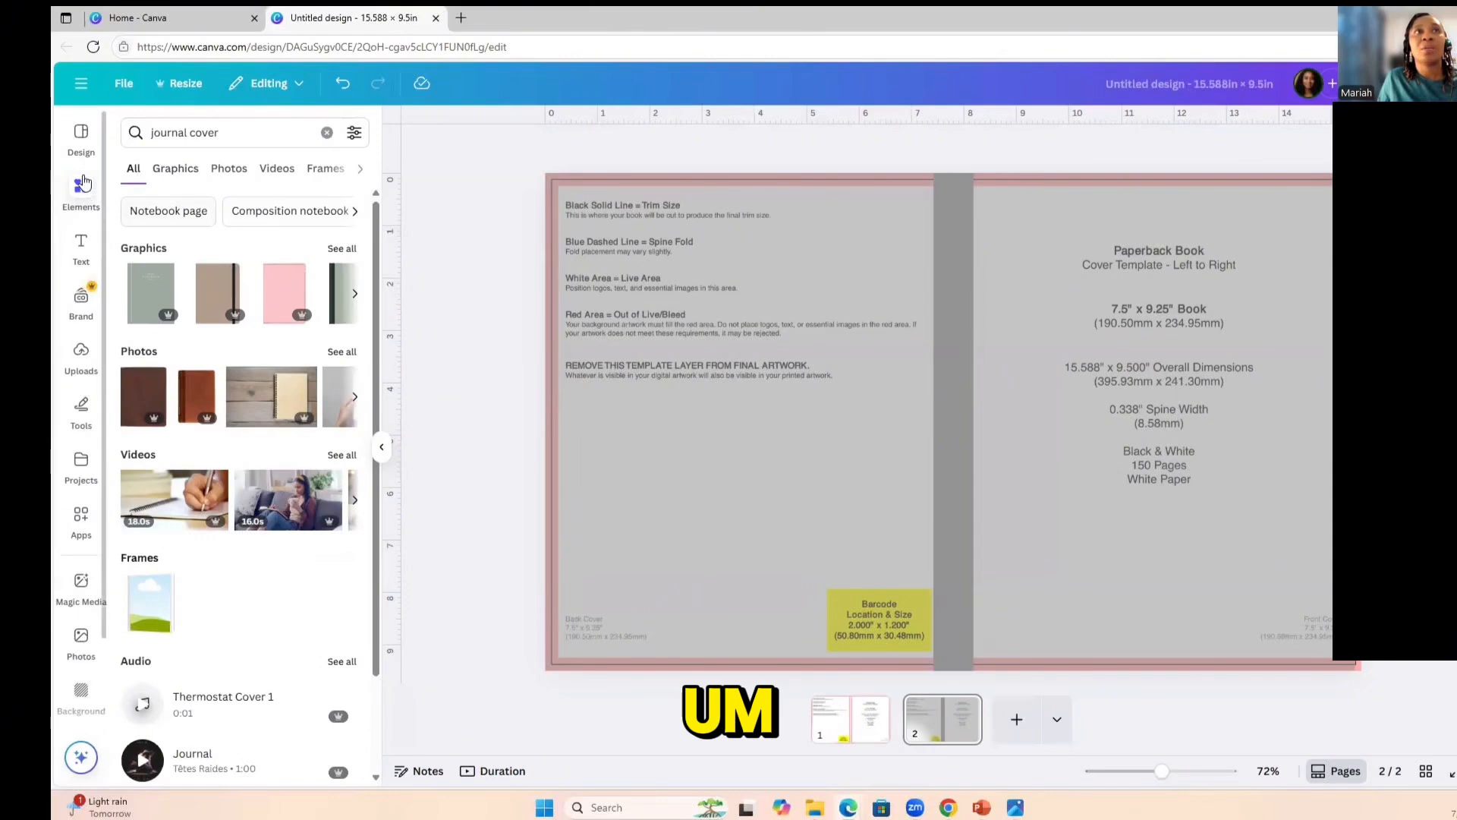
Search the templates for "journal cover", try the Brown Elegant Illustration Boho Woman Notebook Cover on page 2, and undo it.
left_click(81, 137)
left_click(209, 133)
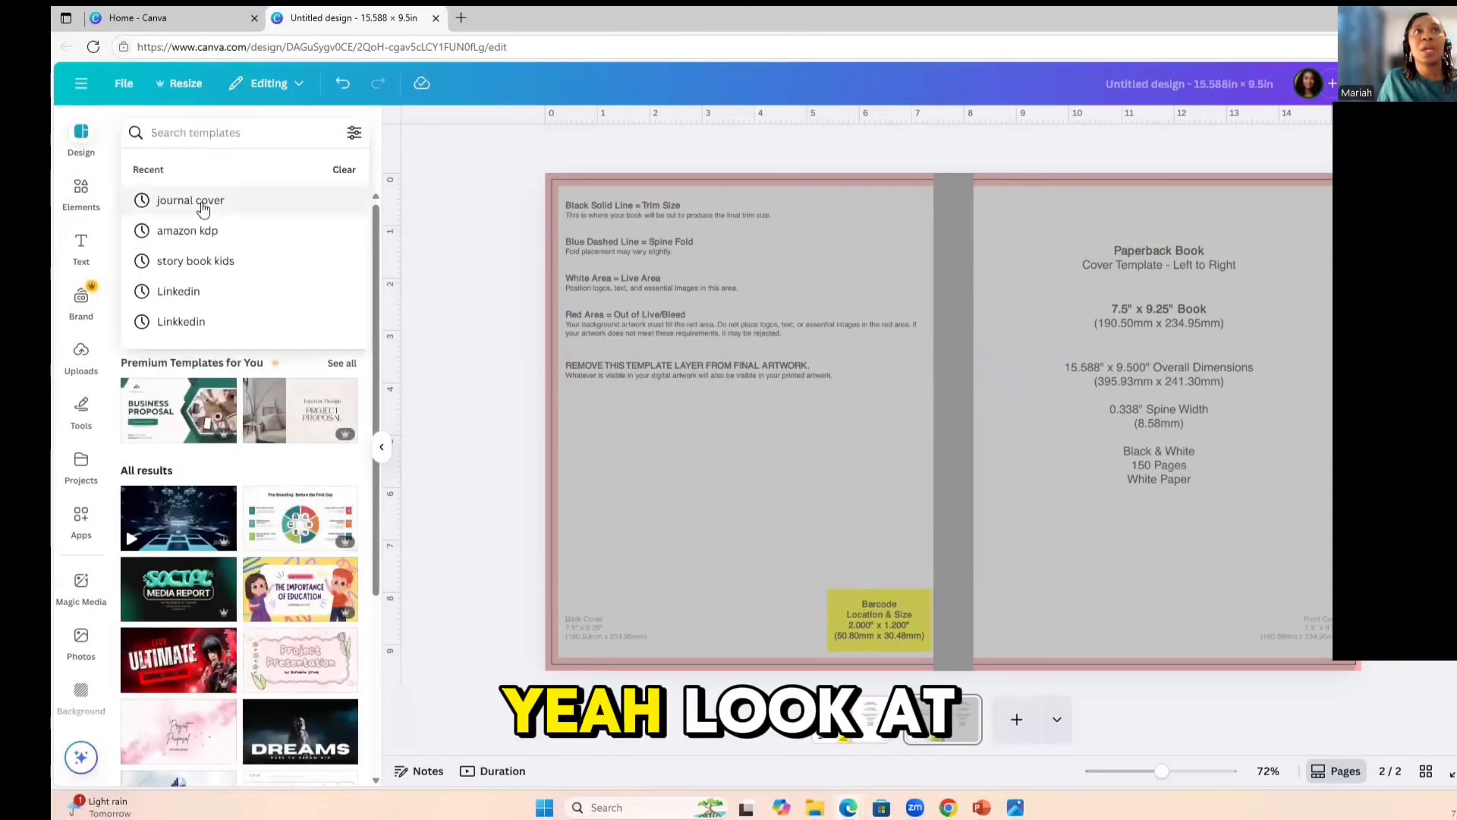
left_click(190, 200)
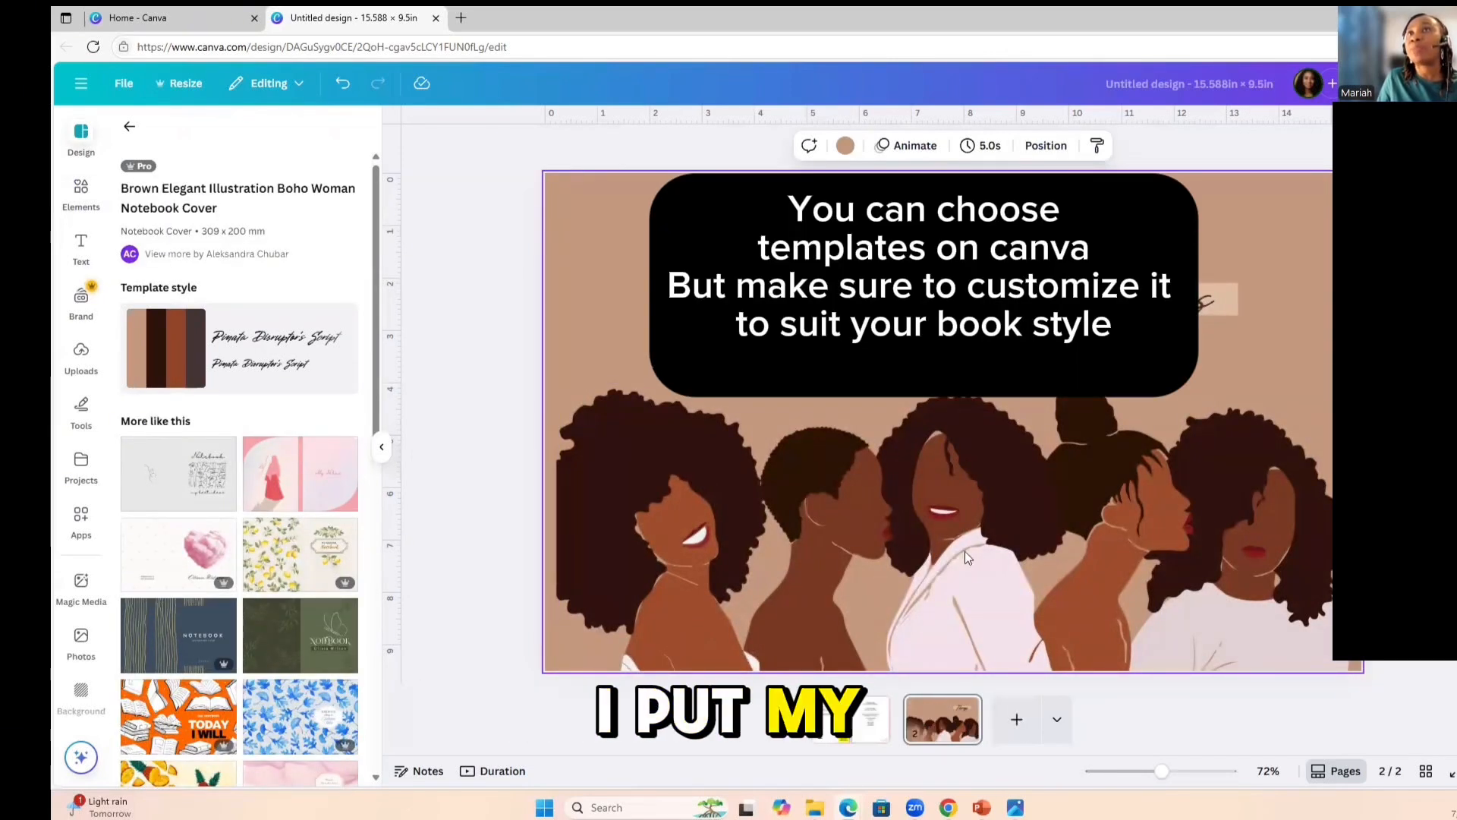
left_click(1014, 597)
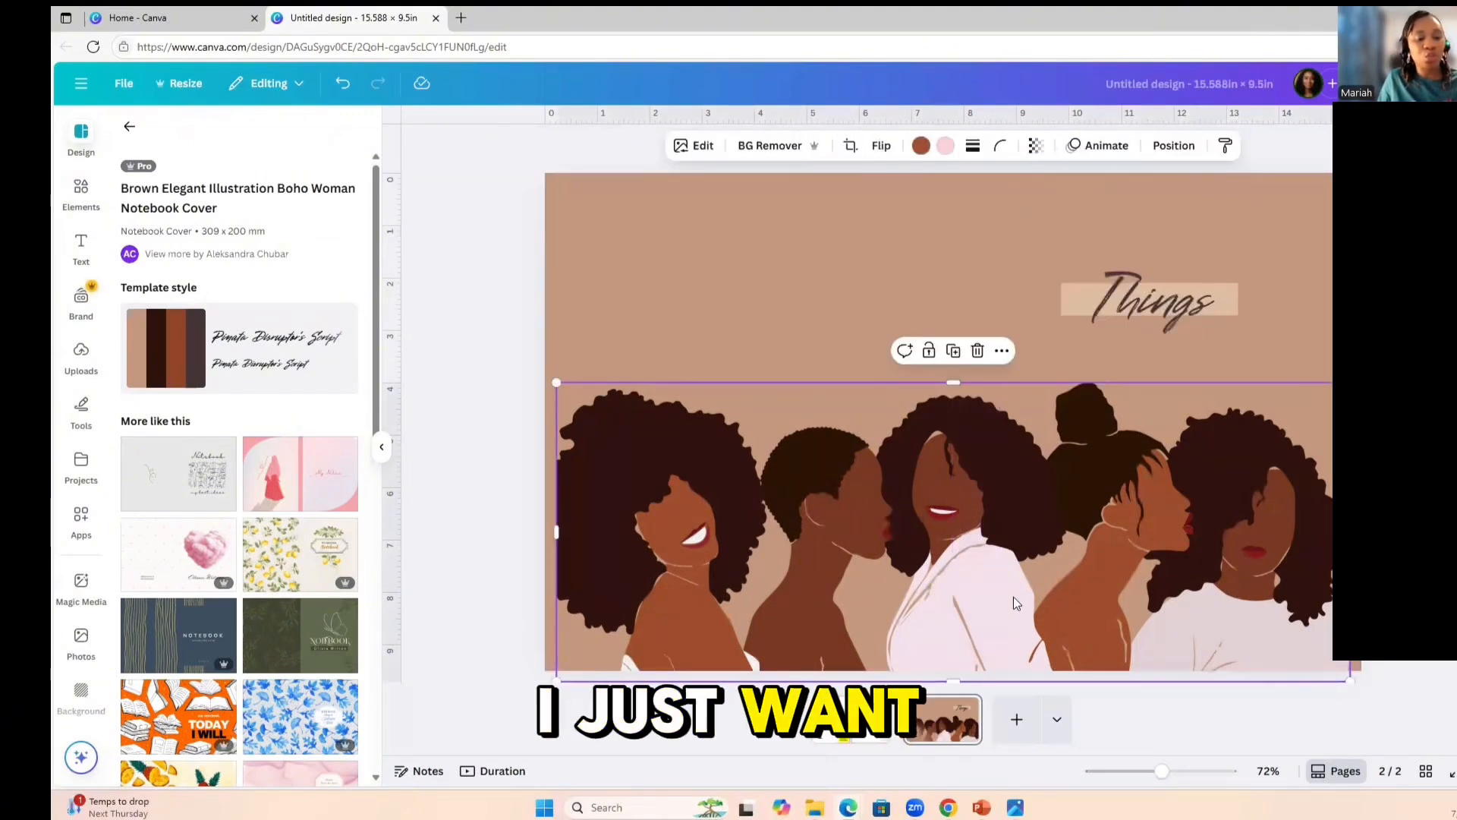
key("ctrl+z")
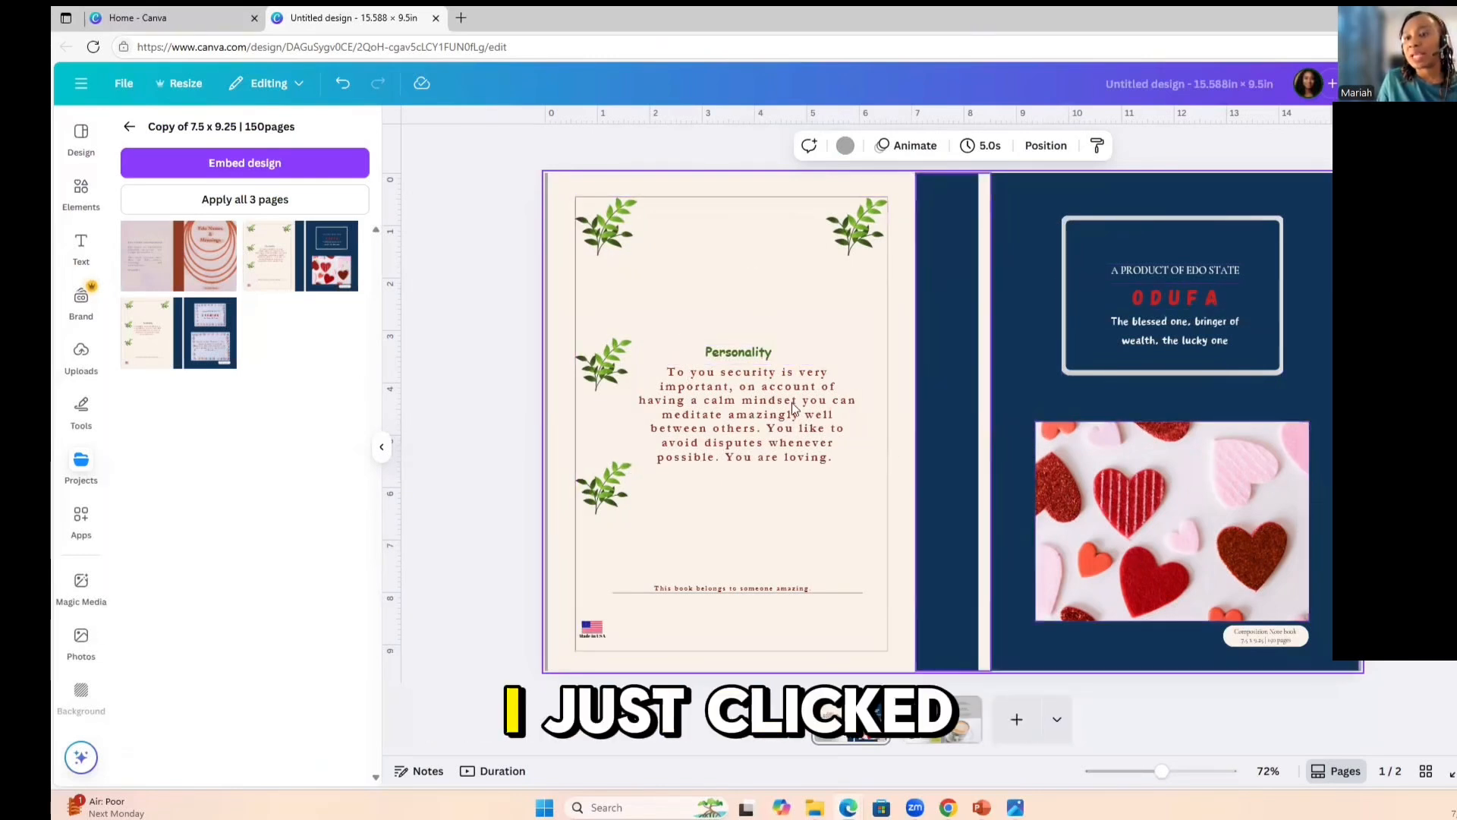
Display the finished ODUFA cover on page 1 and choose PDF Print as the download file type.
scroll(996, 499, "down", 3)
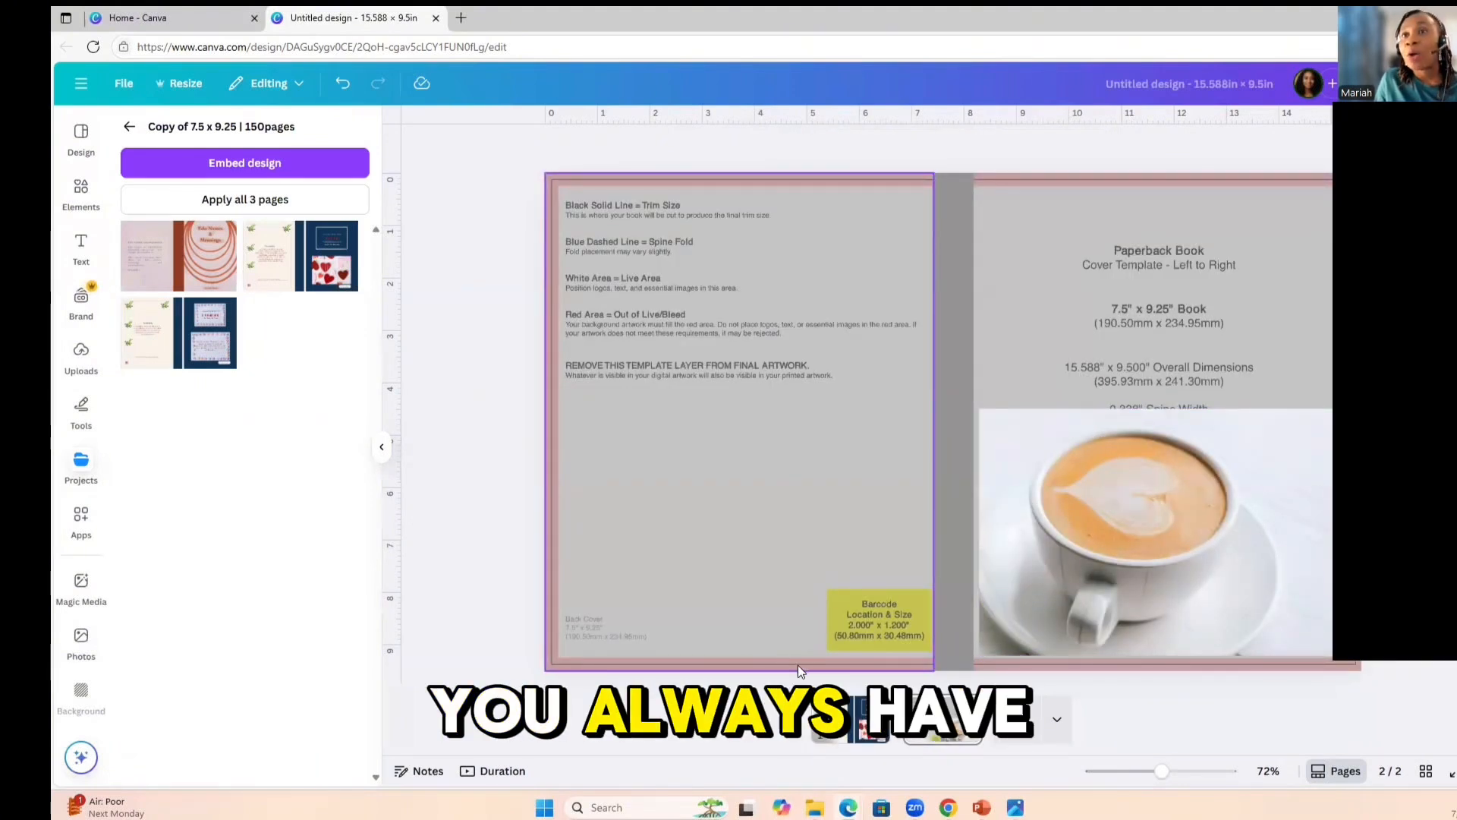
left_click(859, 736)
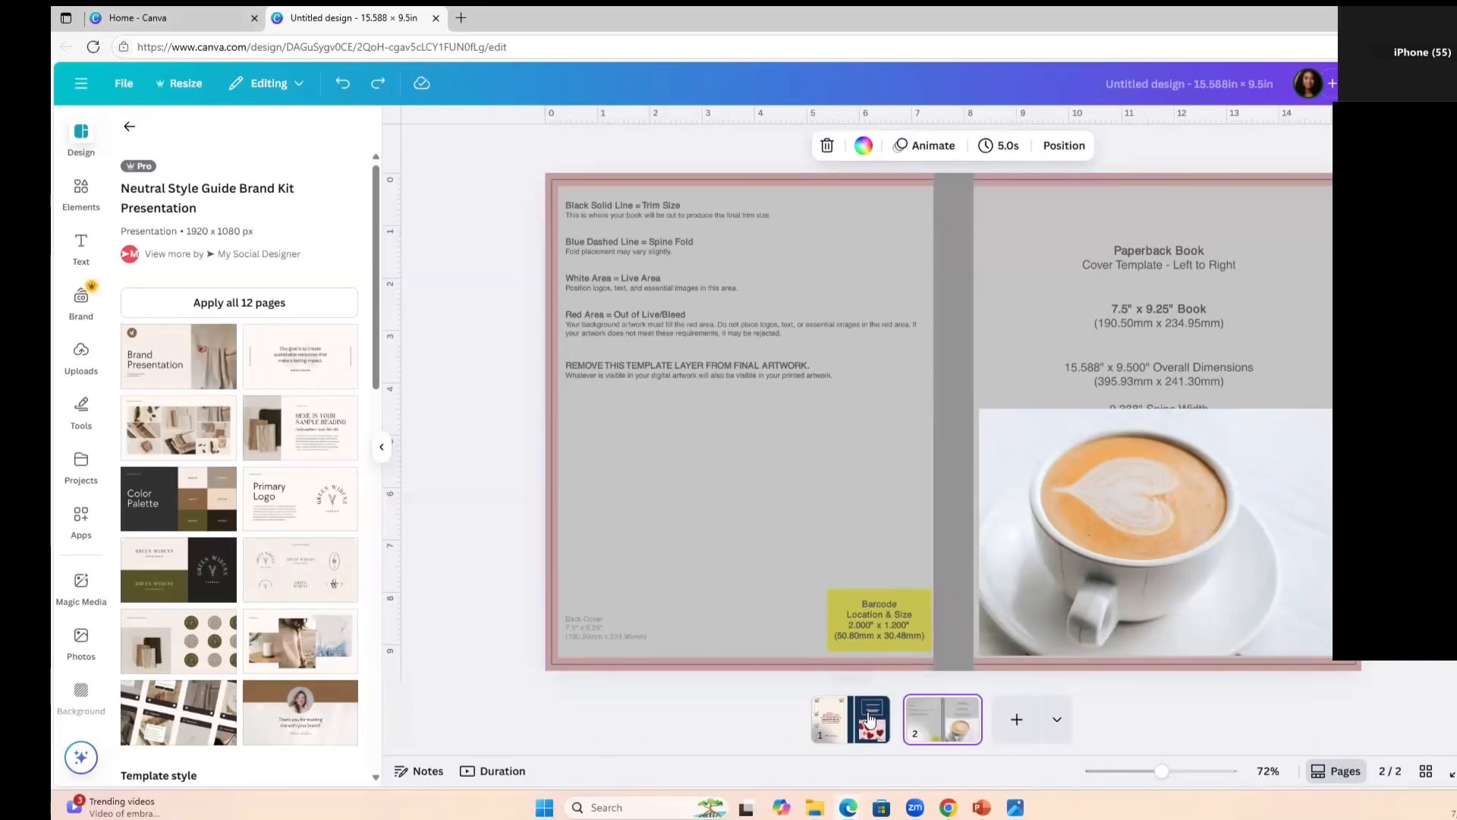
left_click(871, 717)
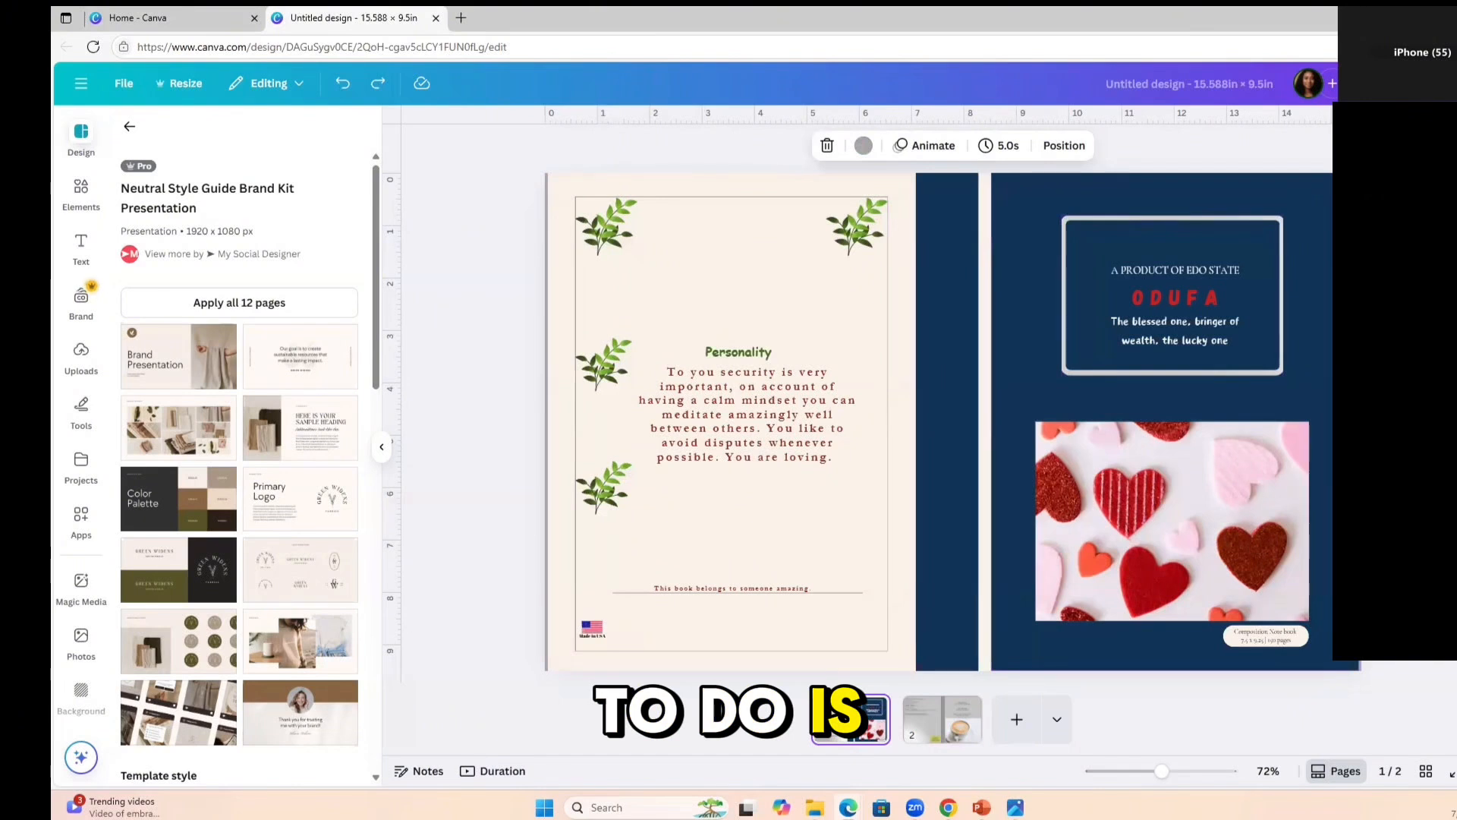
left_click(1445, 84)
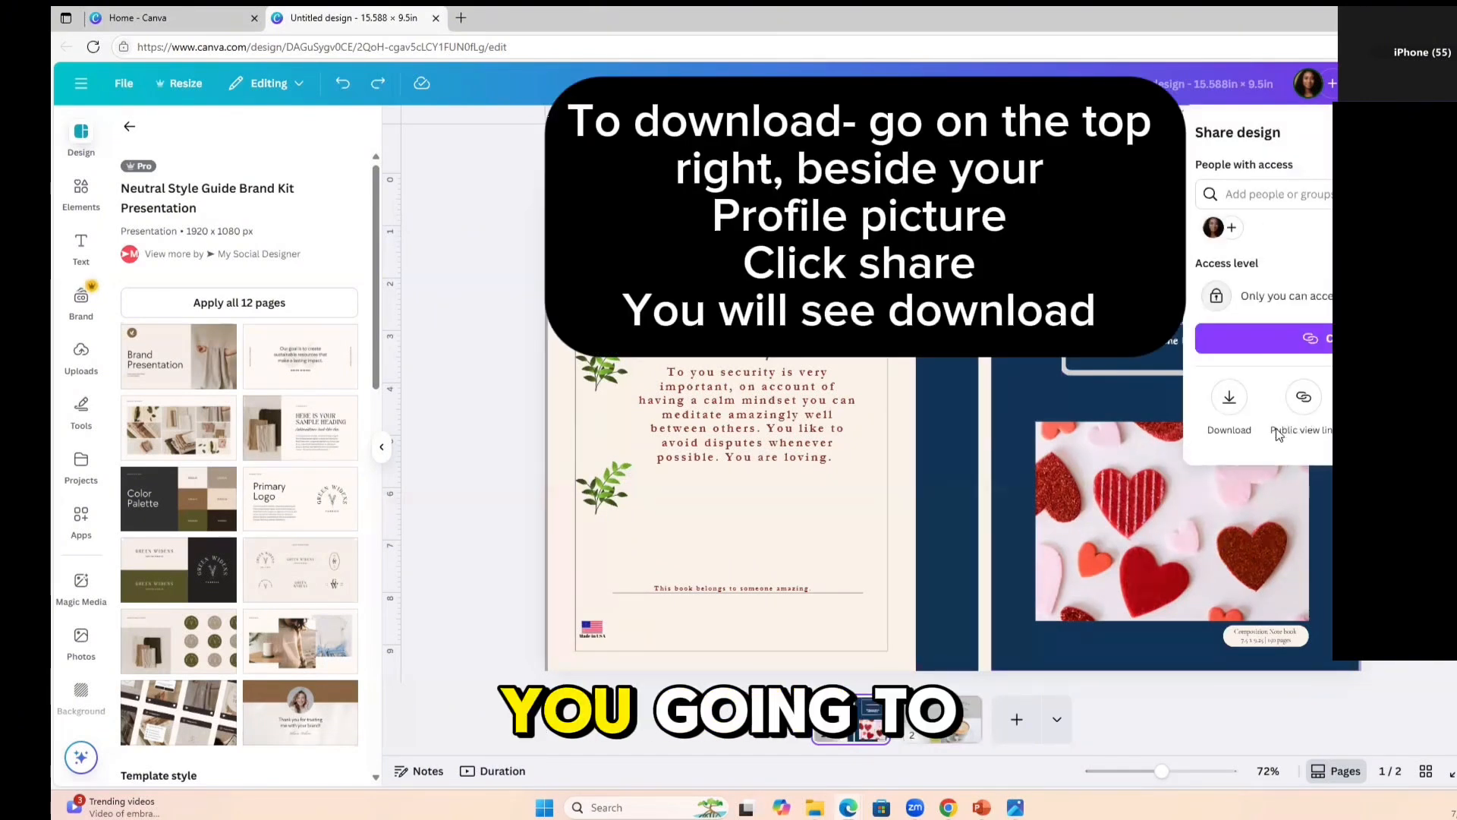
left_click(1229, 396)
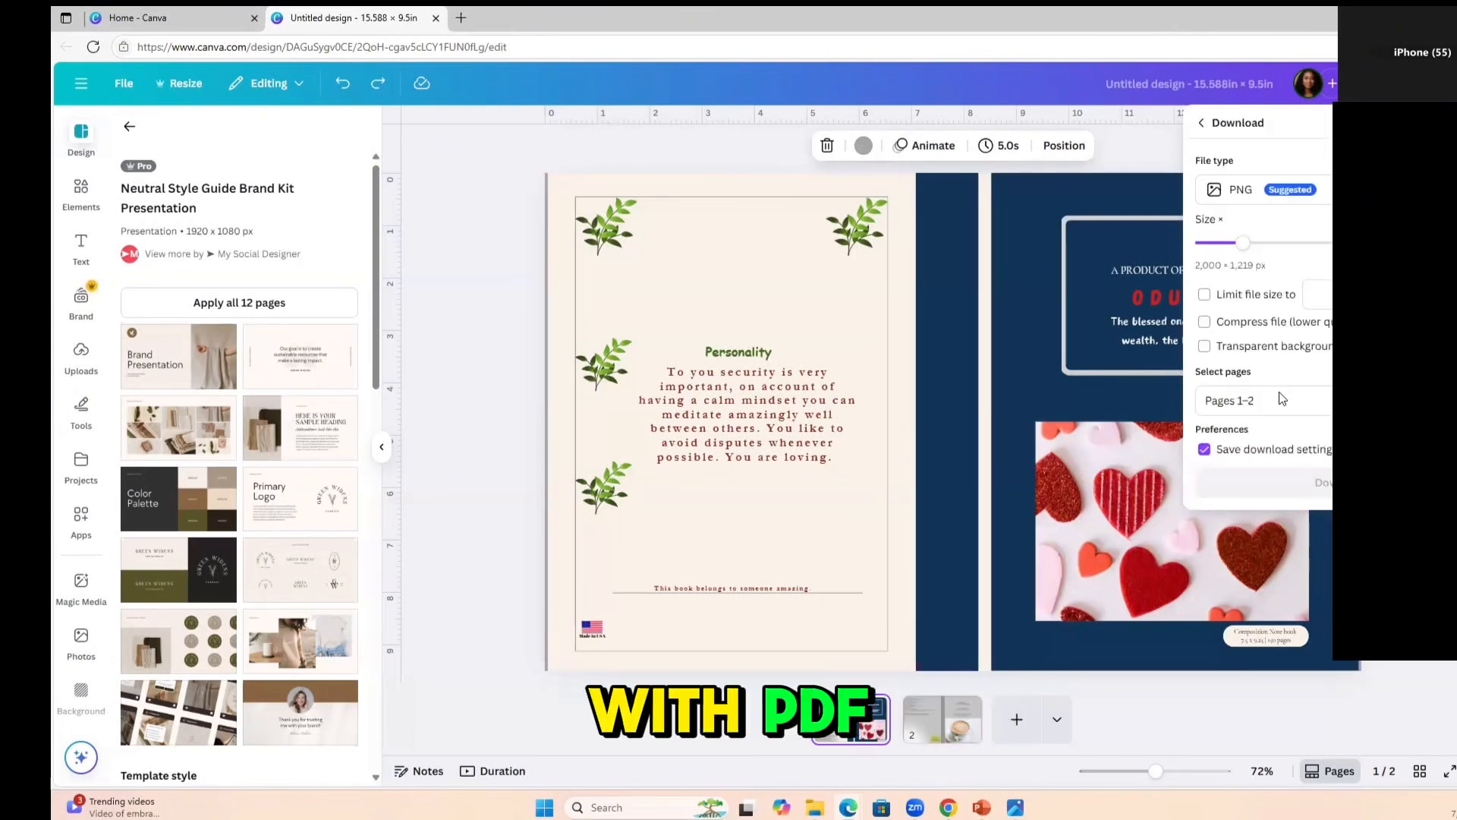
left_click(1260, 189)
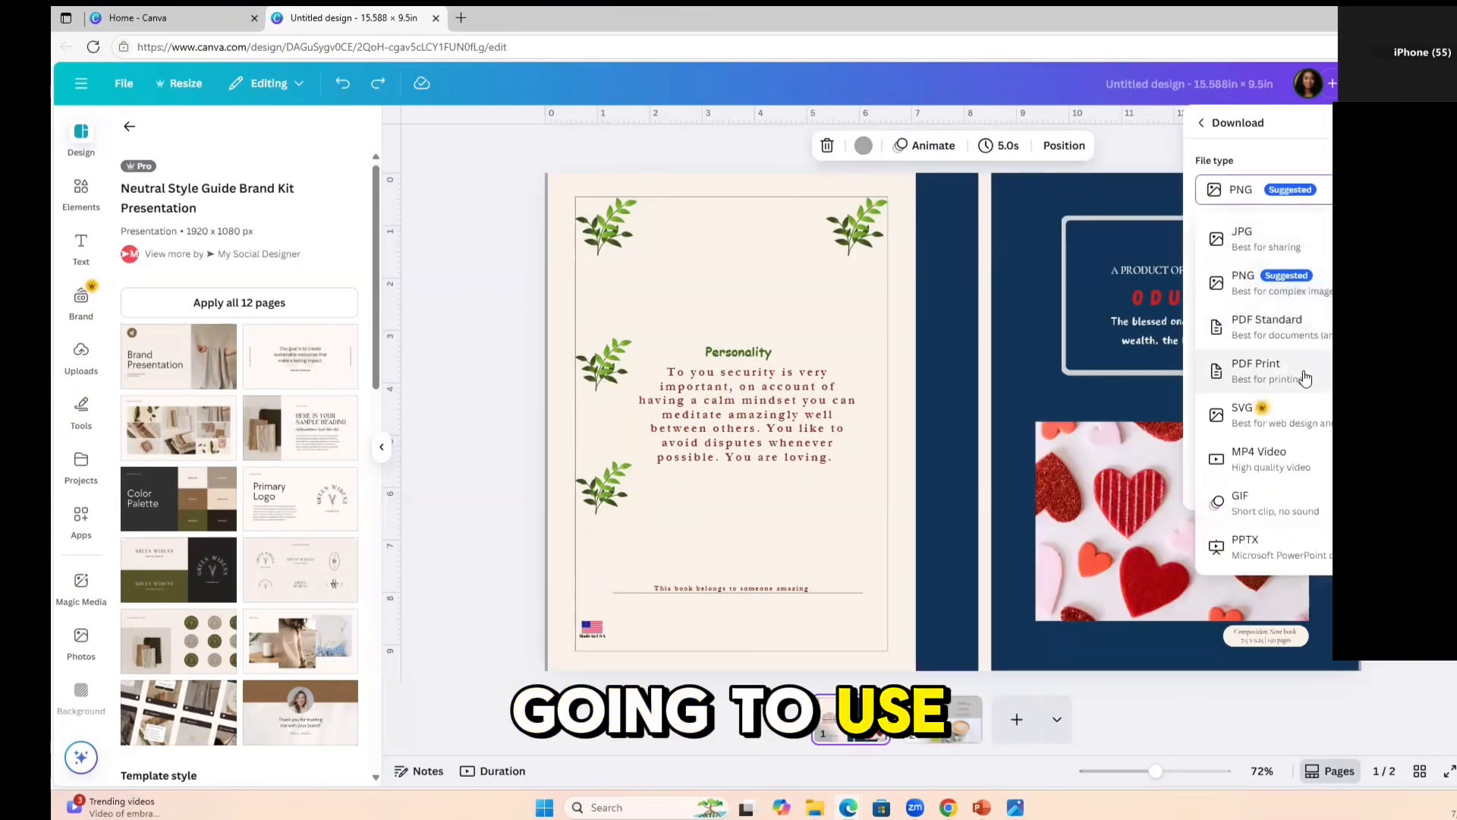
left_click(1264, 370)
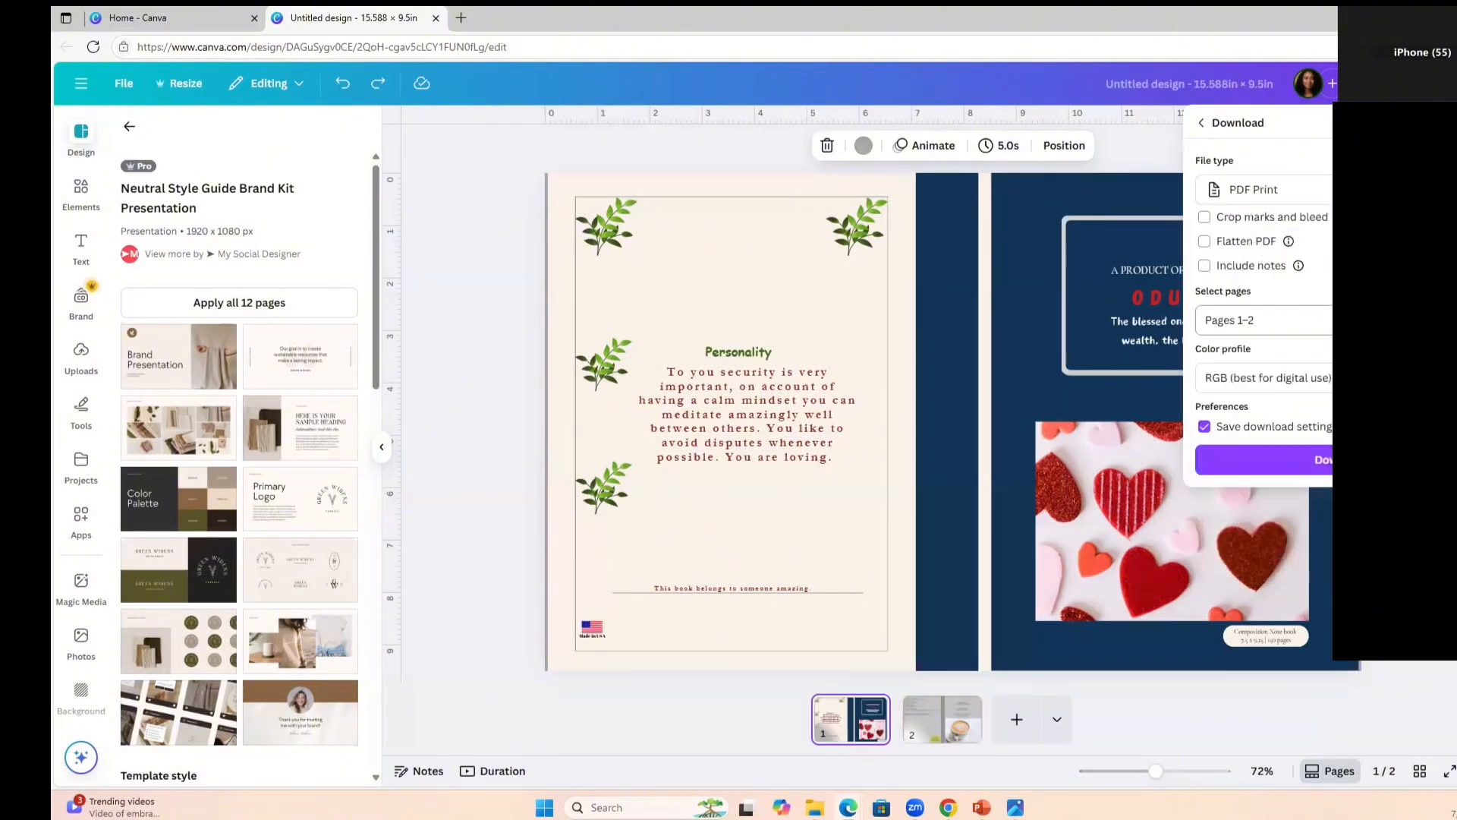
Limit the PDF download to page 1 only.
left_click(1260, 320)
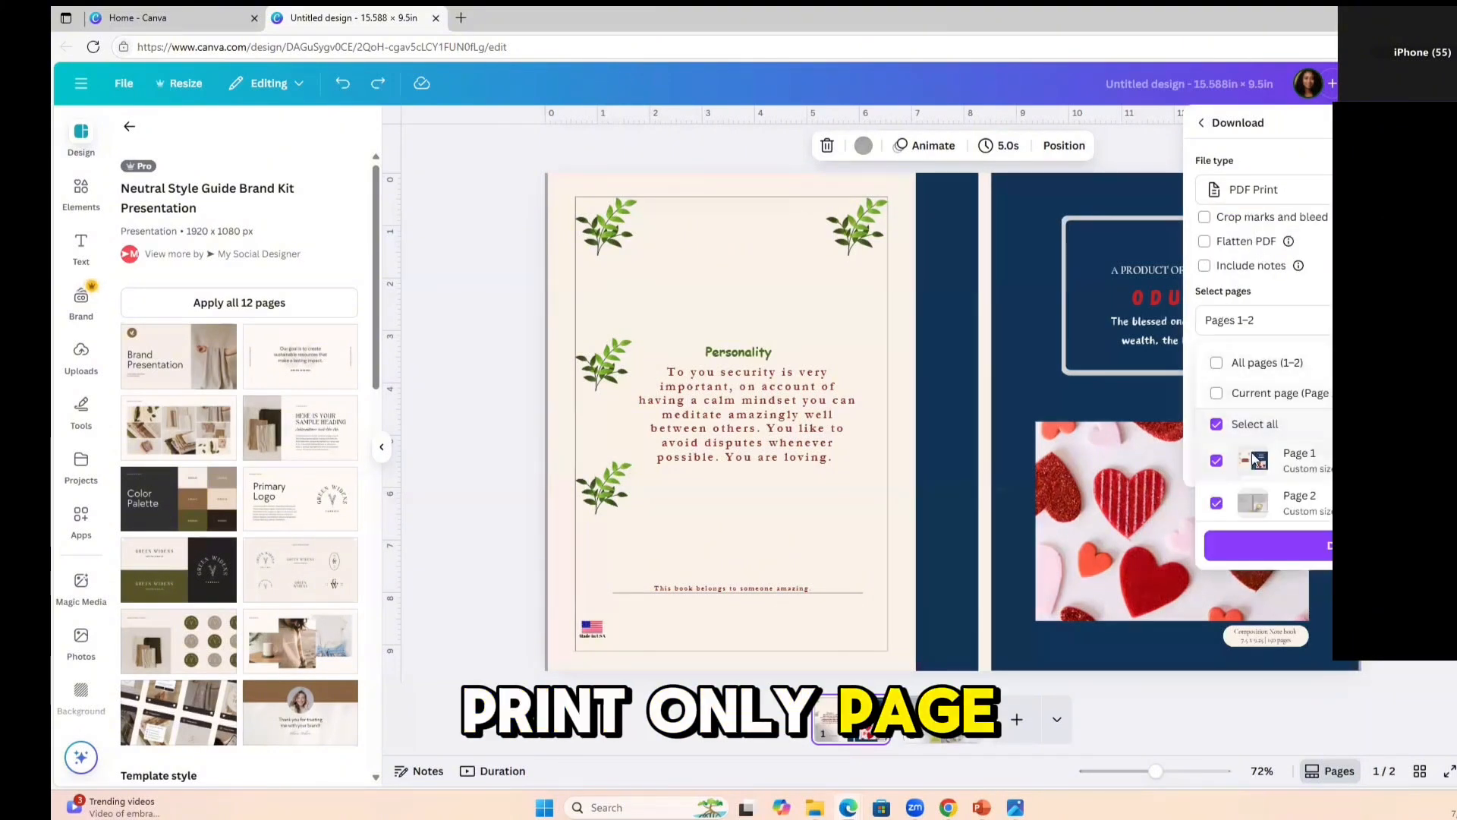
left_click(1217, 461)
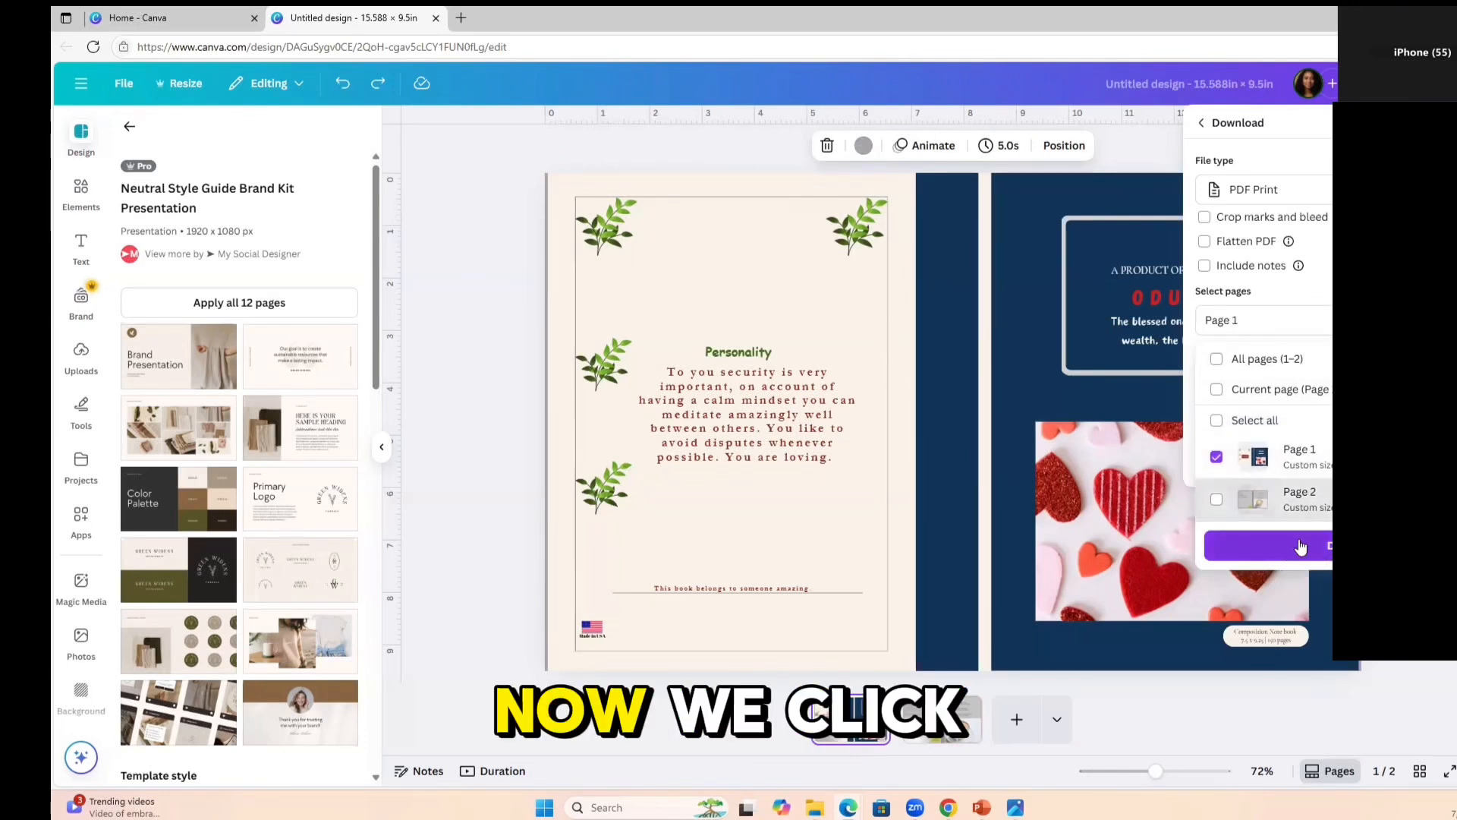
left_click(1291, 552)
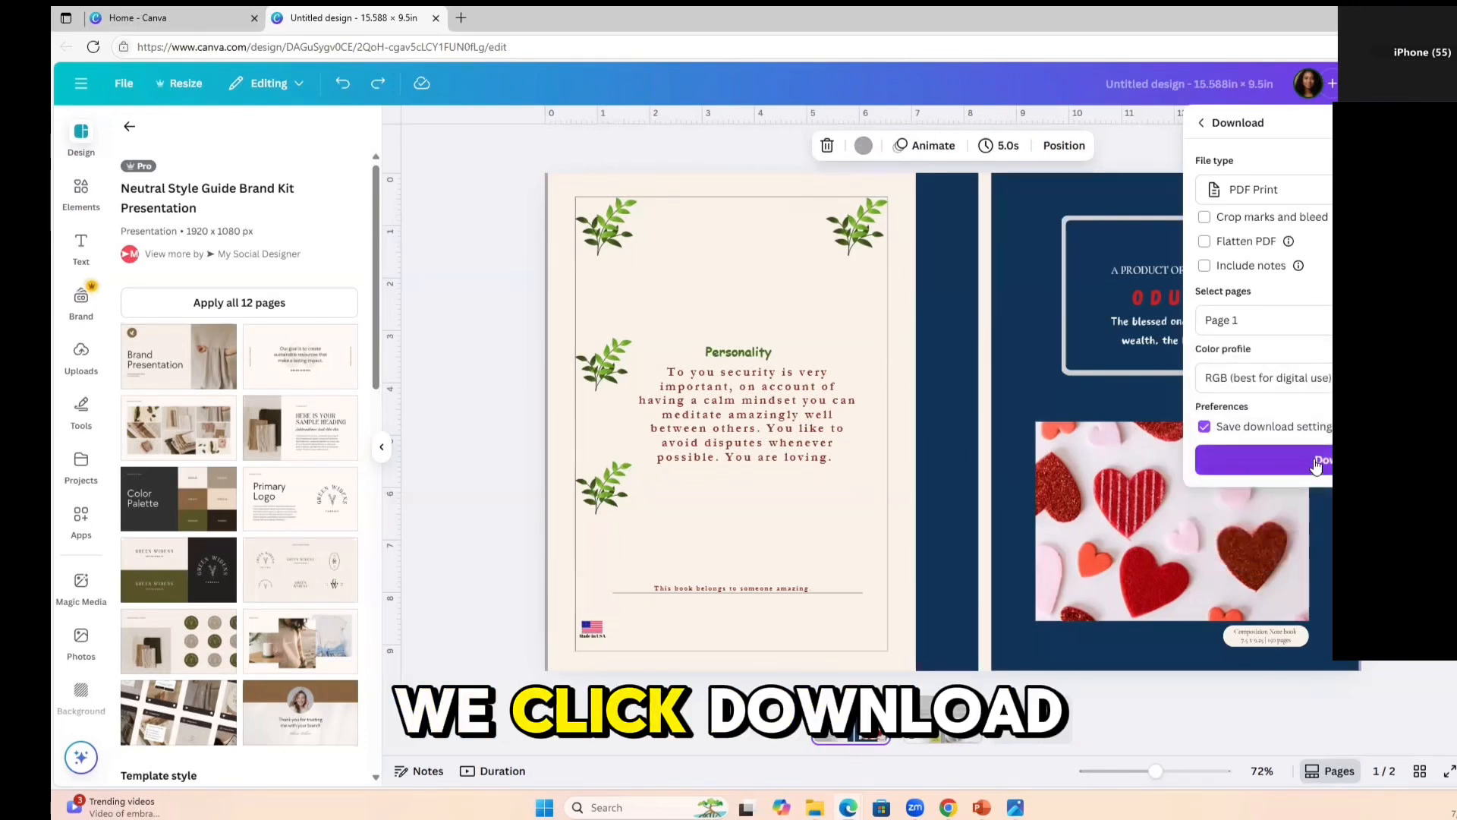